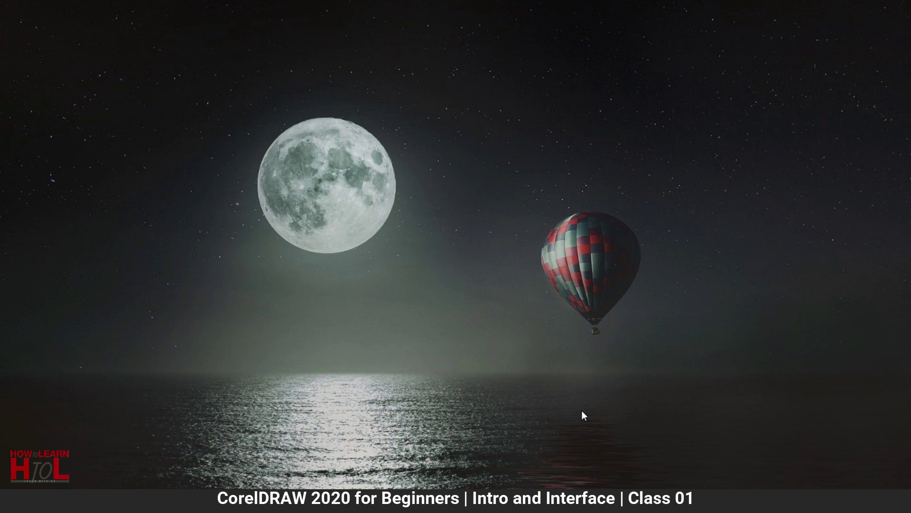
Launch CorelDRAW 2020 (64-Bit).
key(super)
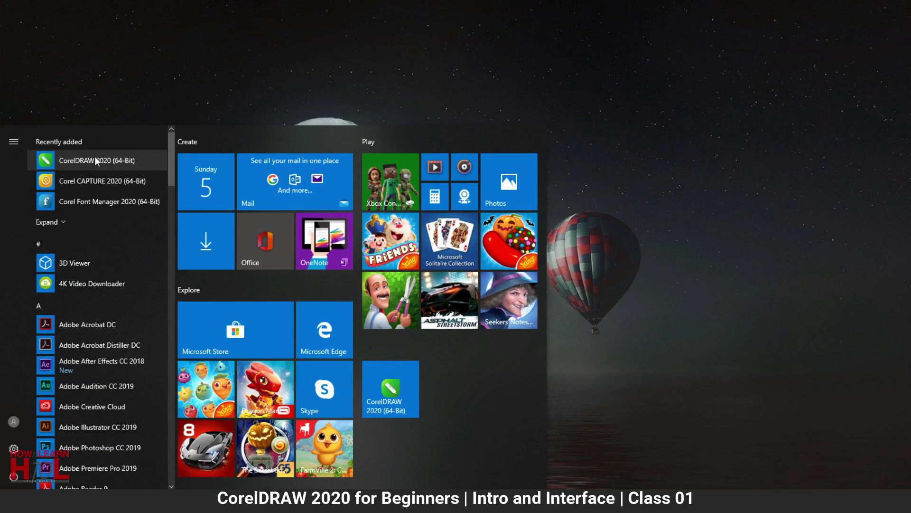
click(95, 158)
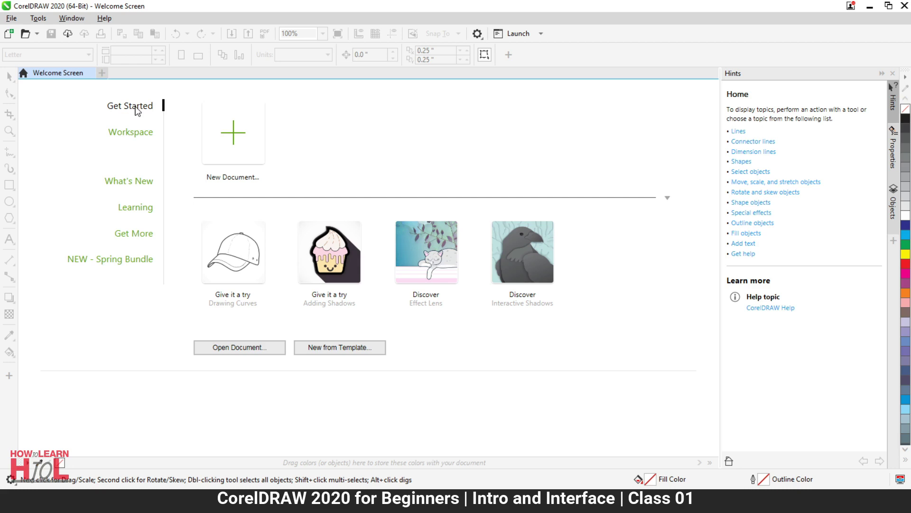
Look through the Workspace, What's New, Learning, Get More and Spring Bundle pages of the welcome screen, and return to Get Started.
click(133, 139)
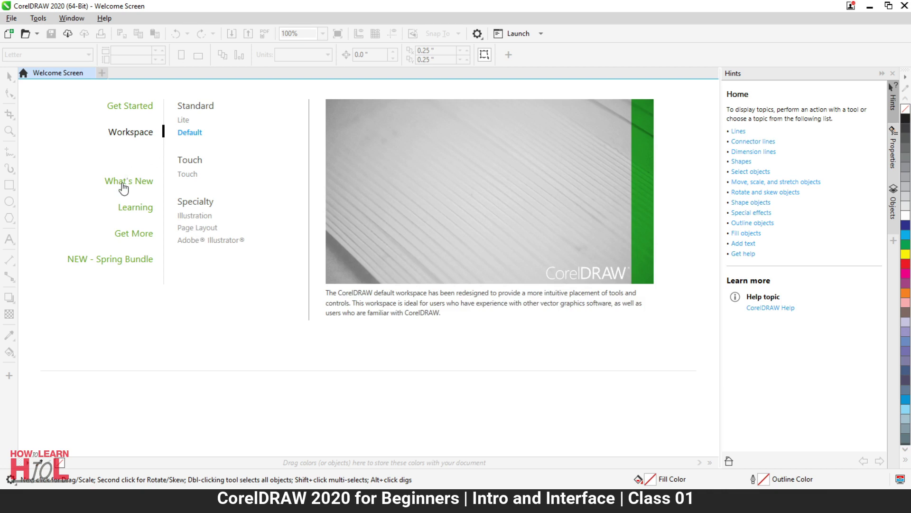
click(122, 185)
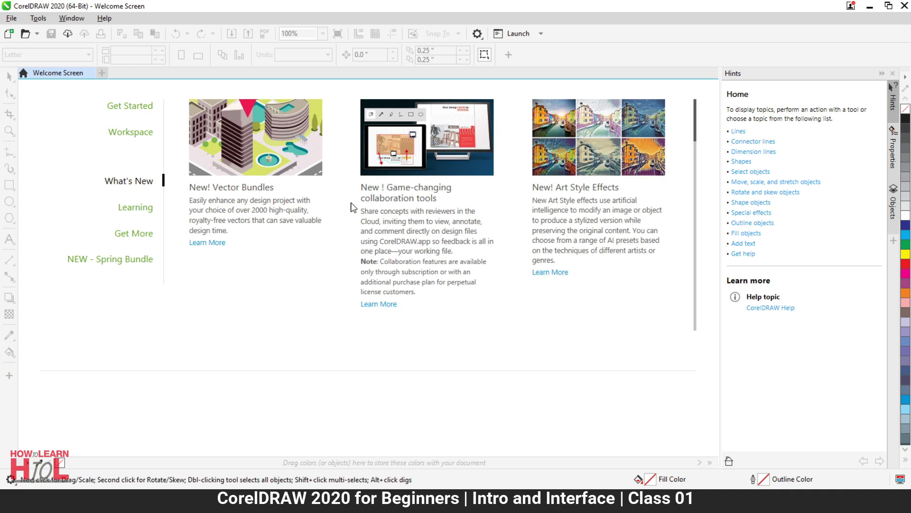
click(136, 210)
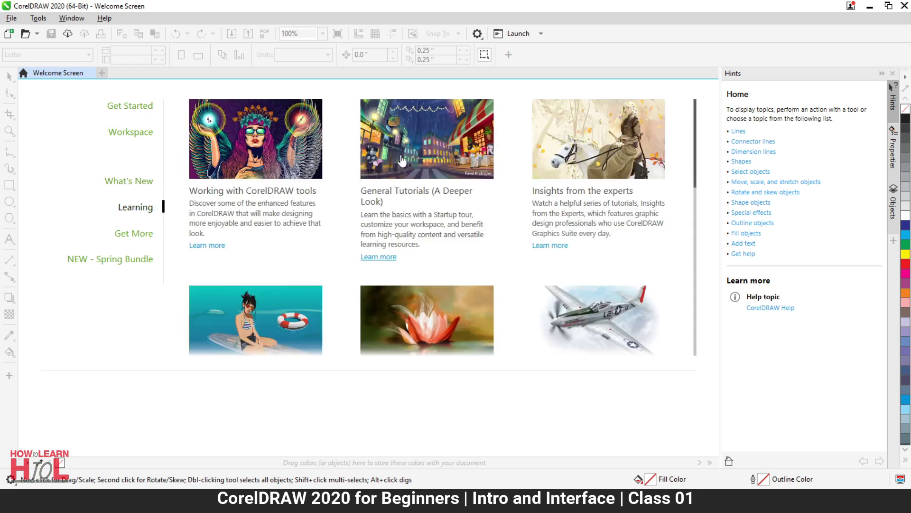
scroll(332, 241, down, 5)
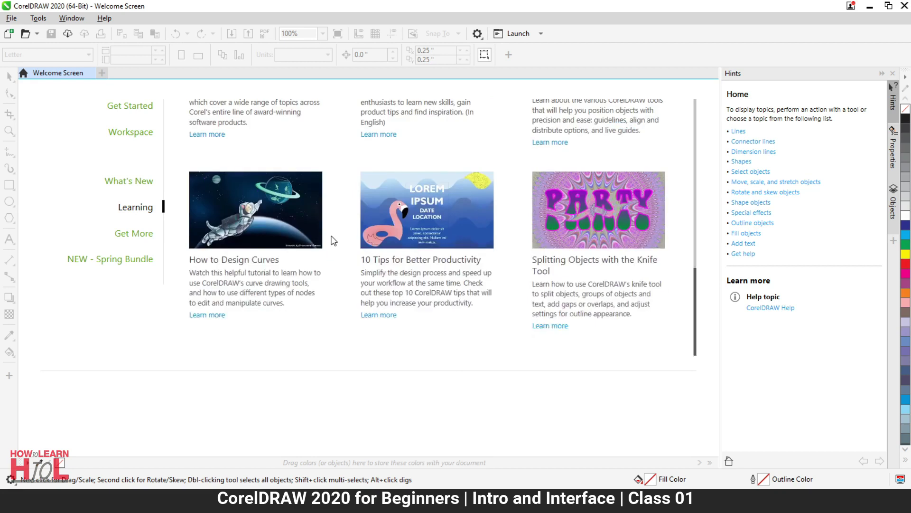
scroll(333, 241, up, 5)
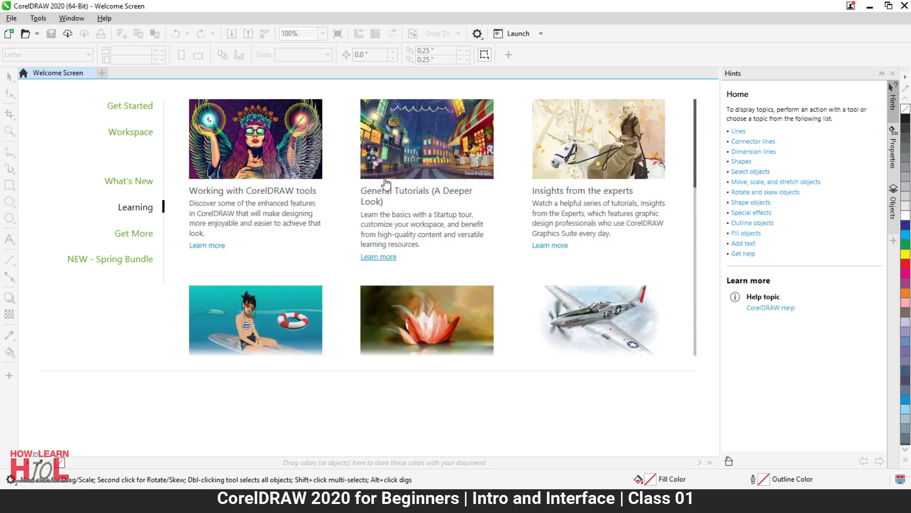
click(140, 237)
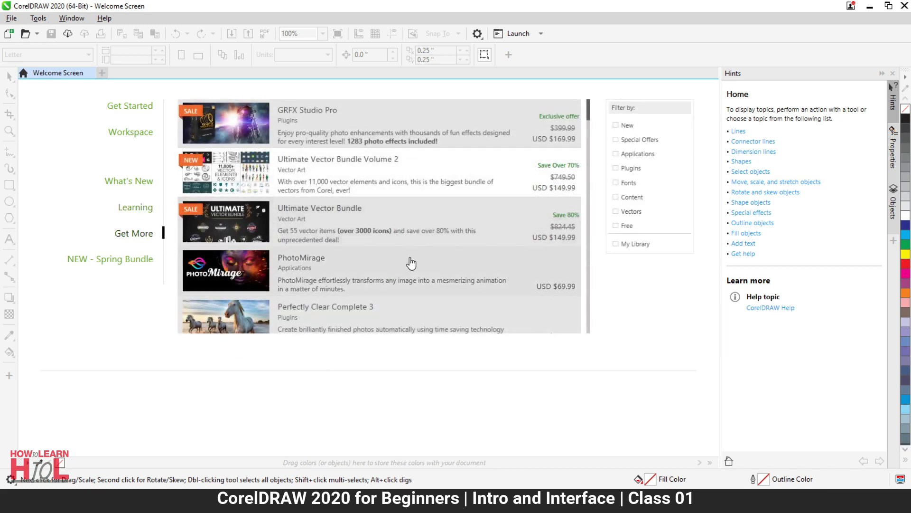
scroll(400, 222, down, 5)
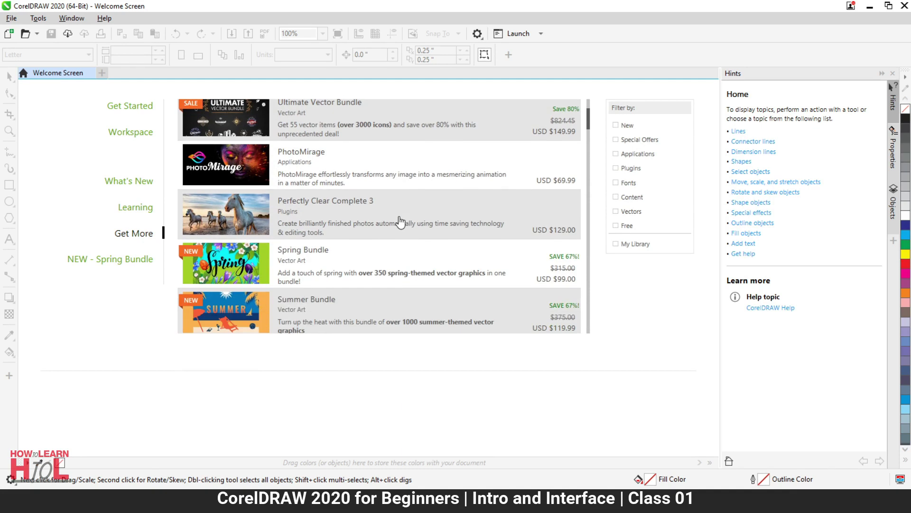
scroll(400, 221, down, 2)
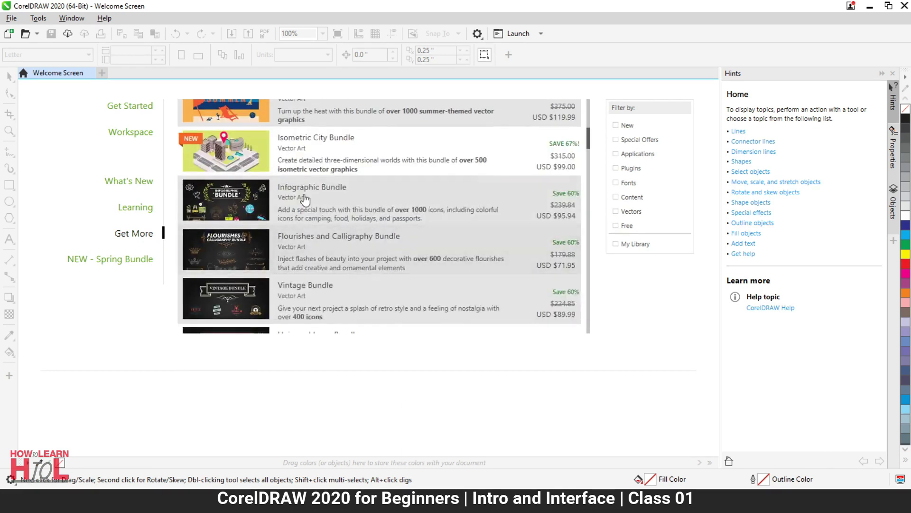
click(122, 267)
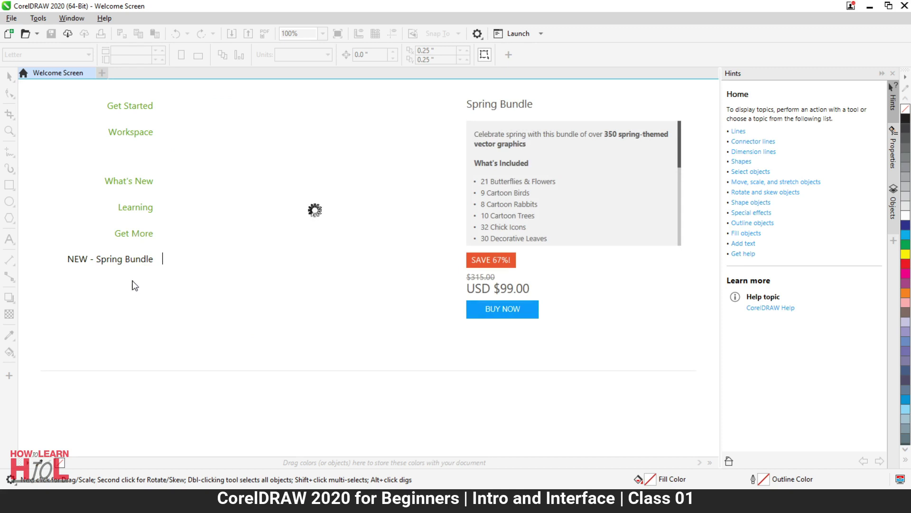
click(134, 109)
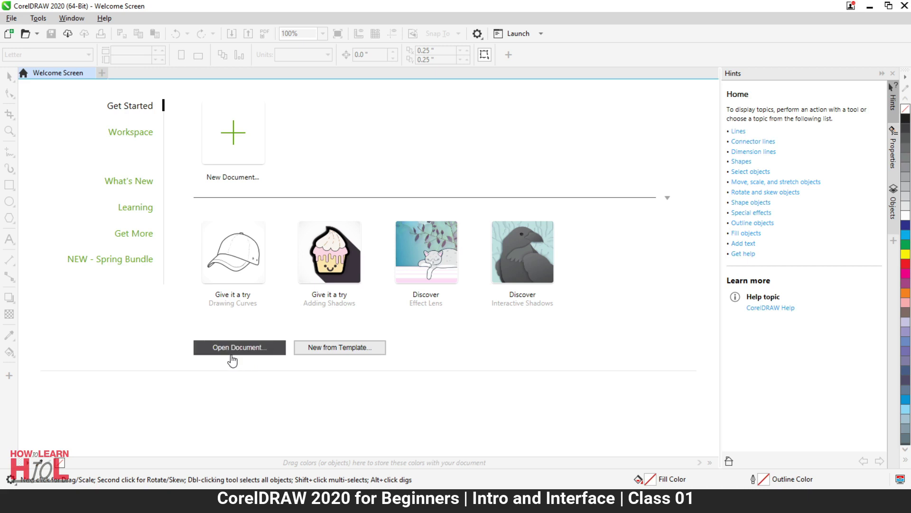
Inspect the Open Drawing dialog and the Starter pack templates in New From Template, cancelling both dialogs.
click(240, 349)
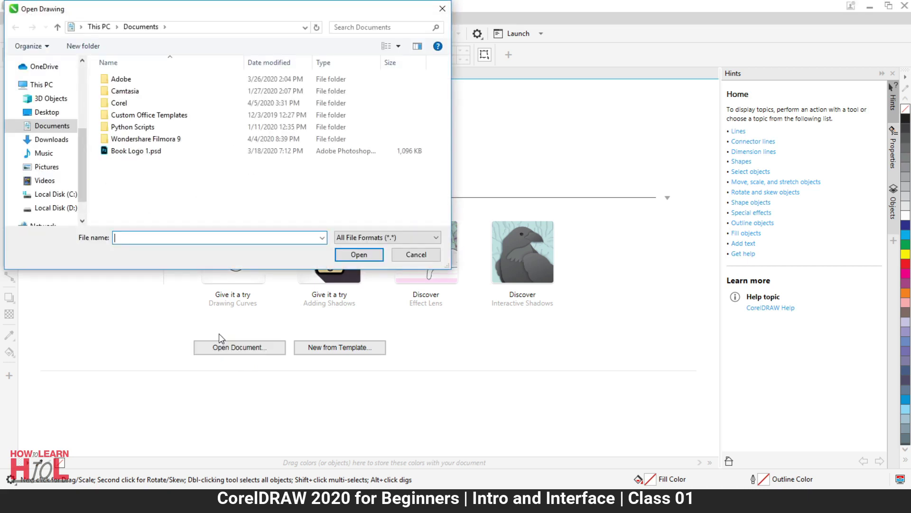
click(419, 257)
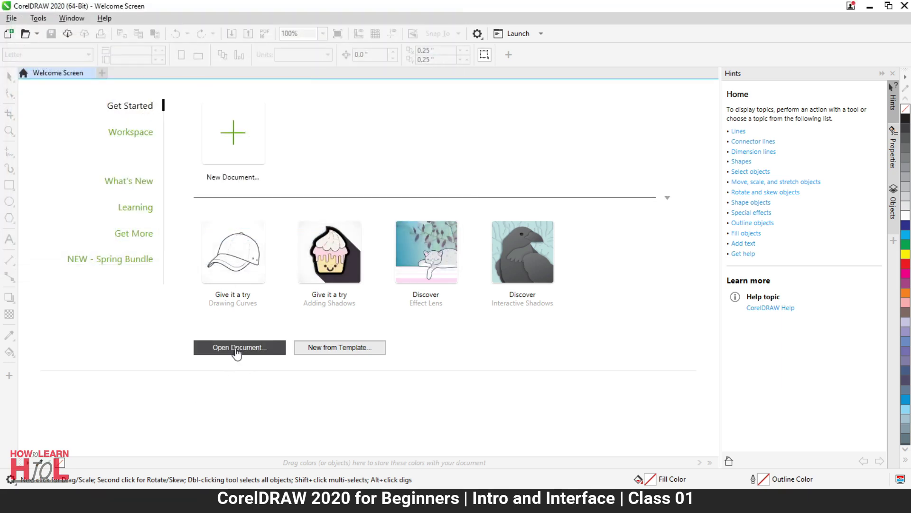
click(330, 351)
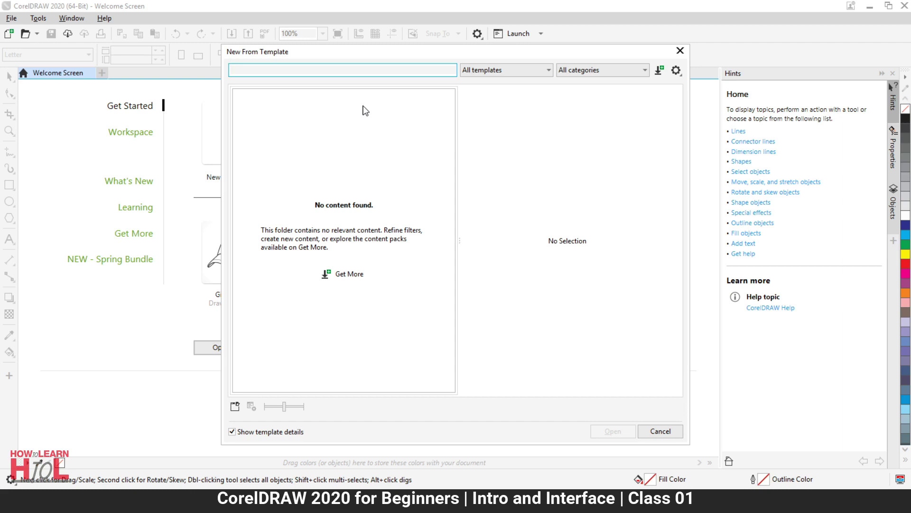
click(480, 70)
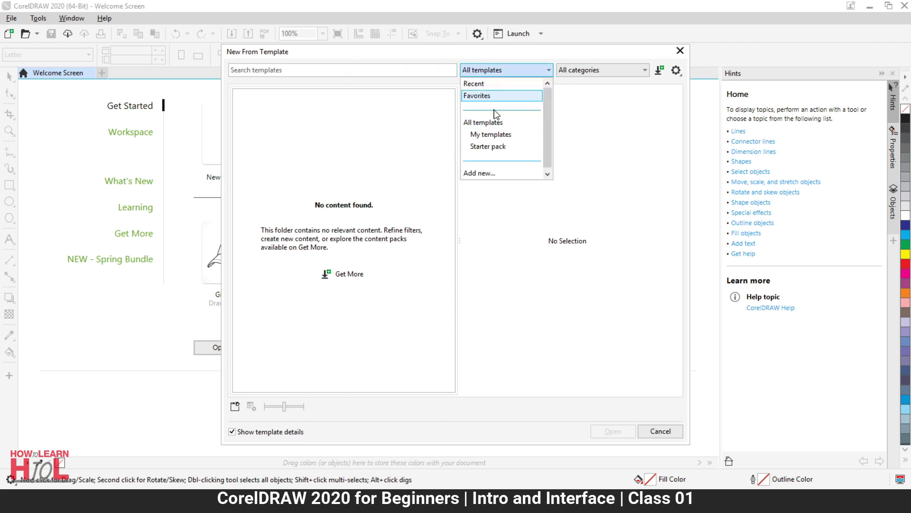
click(507, 148)
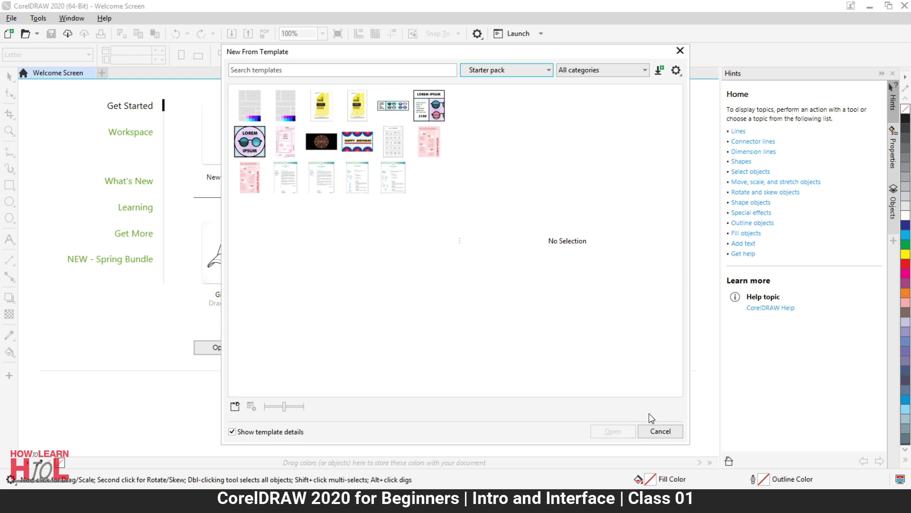
click(654, 429)
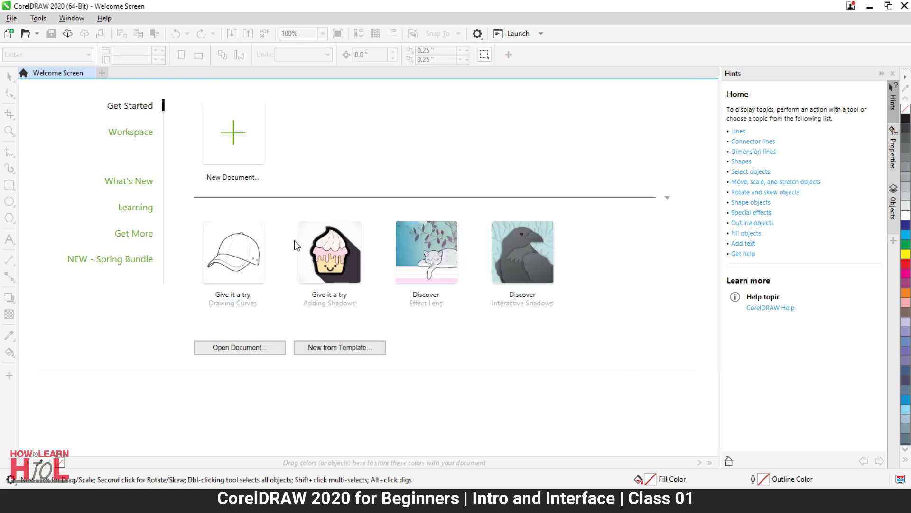
Start a new document and name it HOW TO LEARN.
click(231, 131)
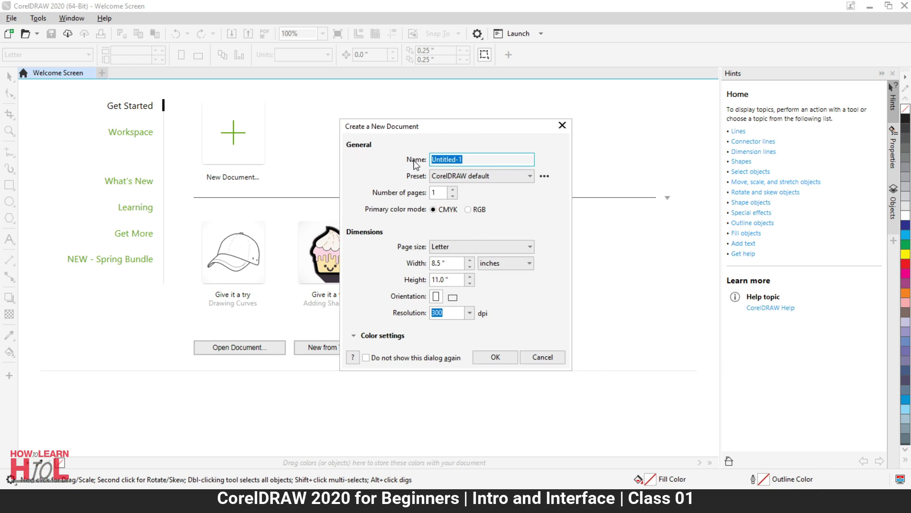
click(472, 159)
drag(465, 159, 417, 158)
text(HOW TO LEARN)
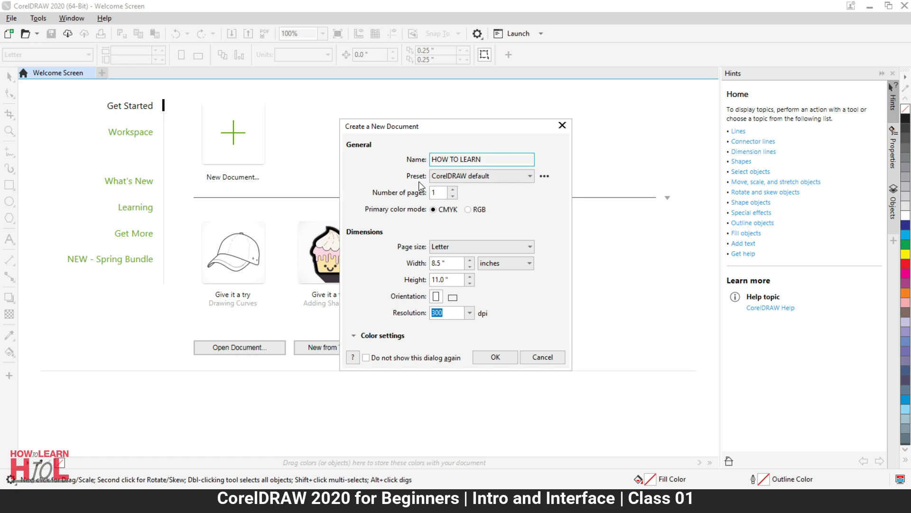
Try the Web preset for the new document and switch back to the CorelDRAW default preset.
click(483, 178)
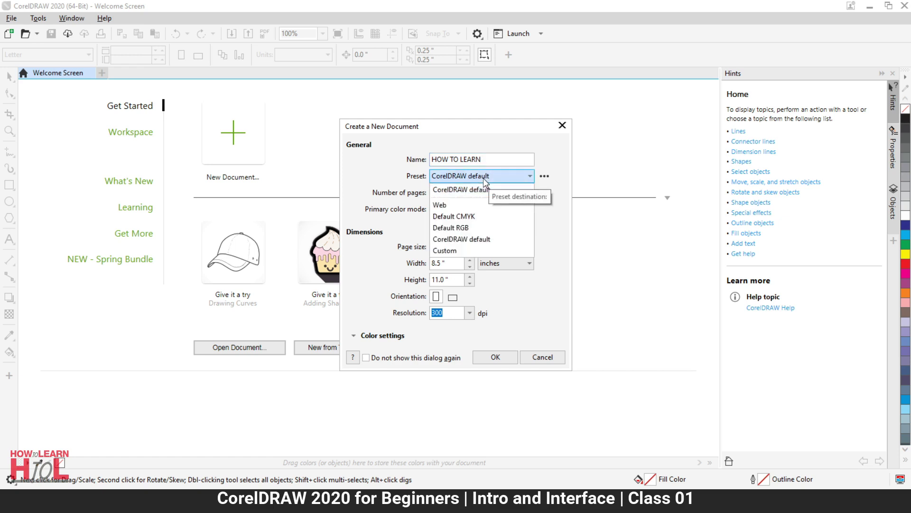
click(490, 205)
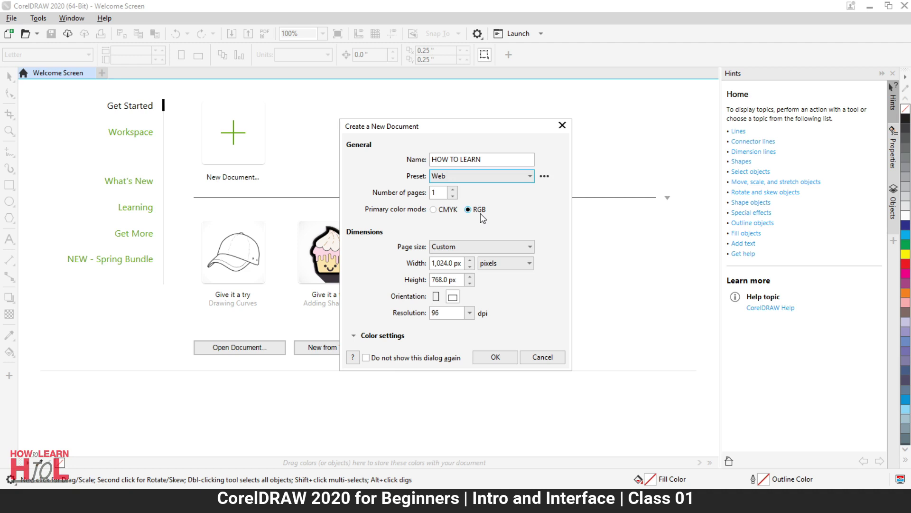
click(481, 175)
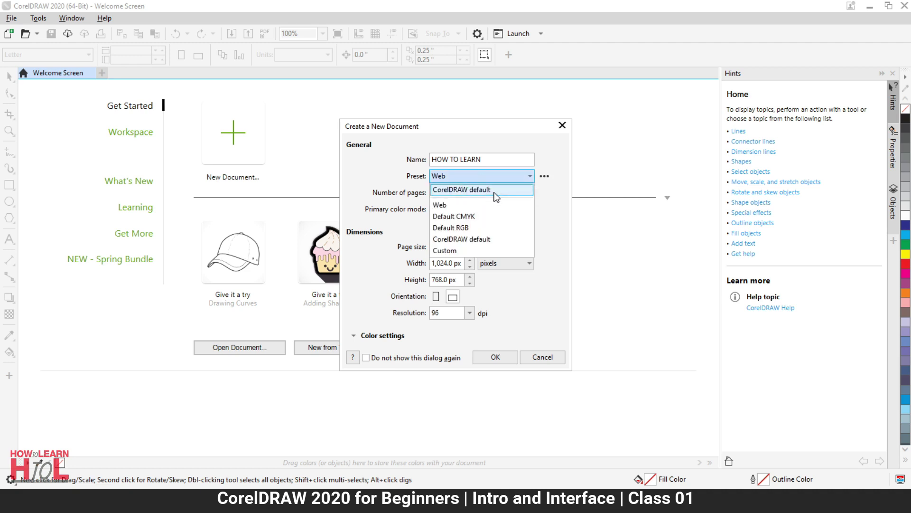
click(494, 192)
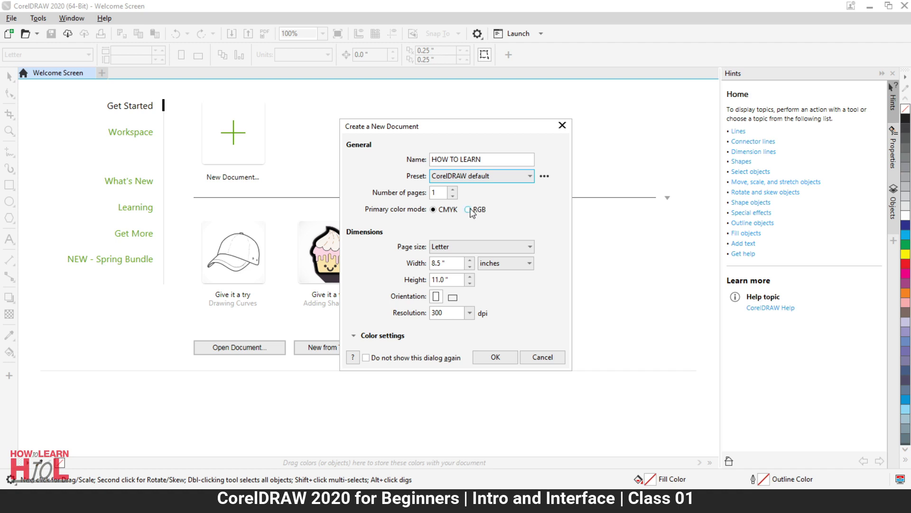
Set the new document's number of pages to 2.
click(446, 194)
click(452, 189)
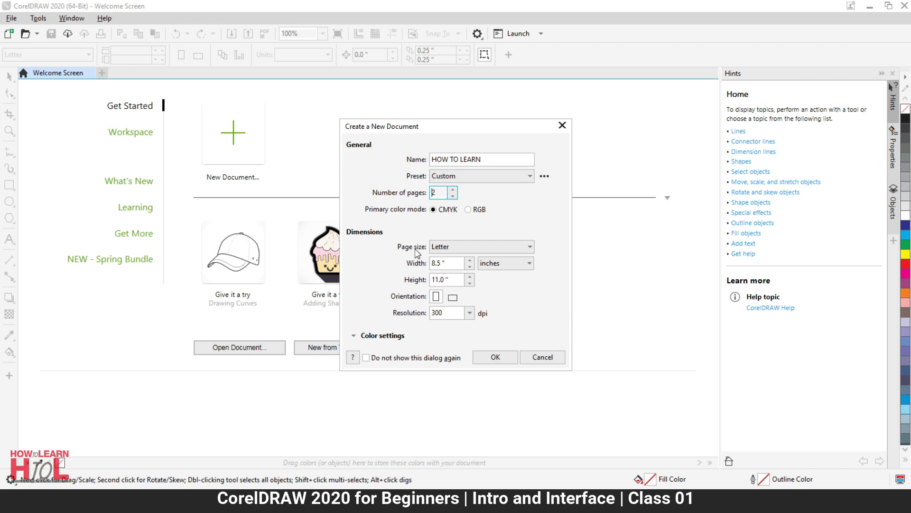
Review the available page sizes and set the new document's page size to A4.
click(478, 245)
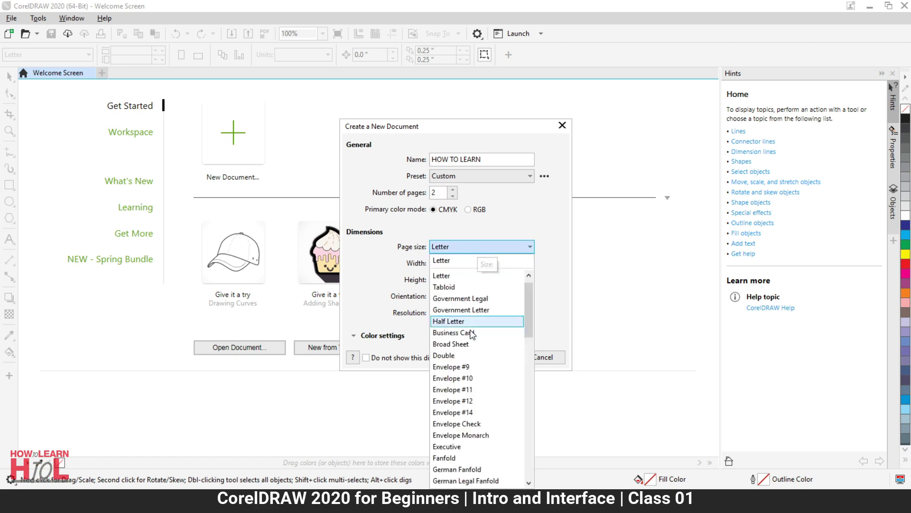
scroll(473, 350, down, 3)
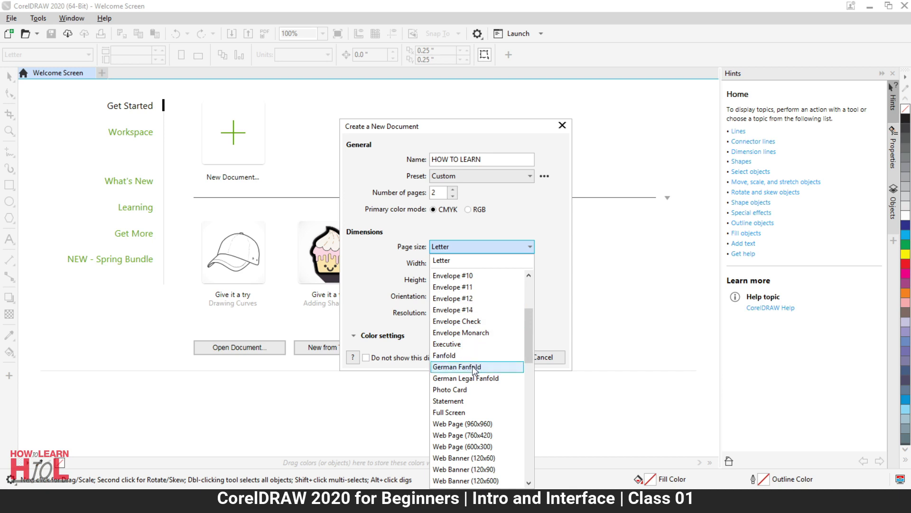
scroll(473, 399, down, 6)
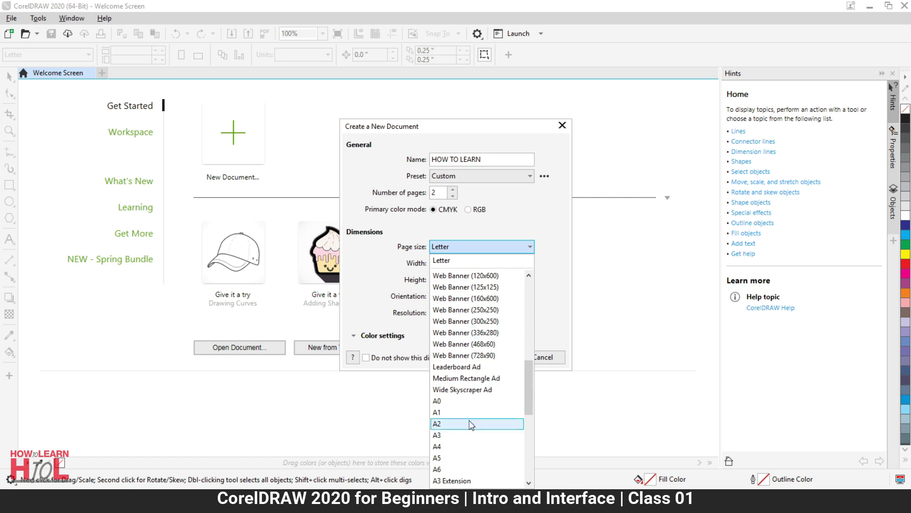
scroll(471, 428, down, 3)
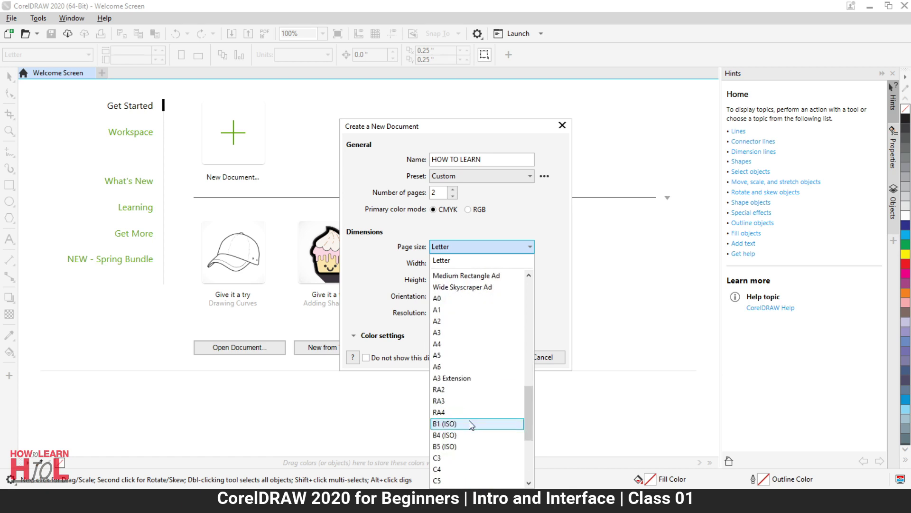
scroll(471, 425, down, 3)
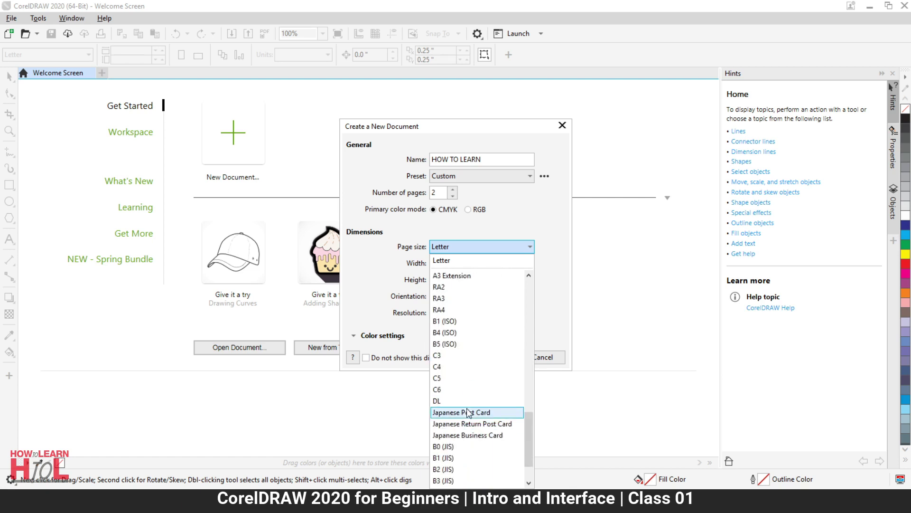
scroll(472, 429, down, 2)
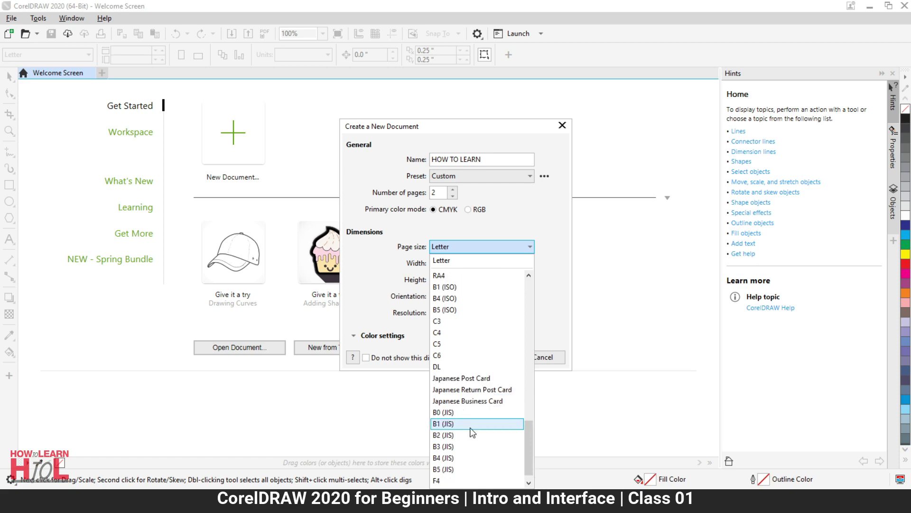
click(372, 262)
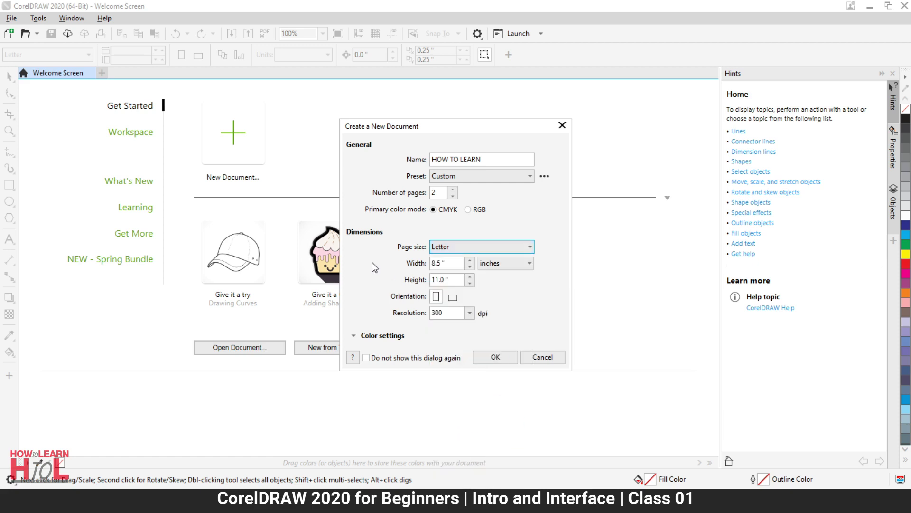
click(466, 250)
drag(529, 296, 527, 385)
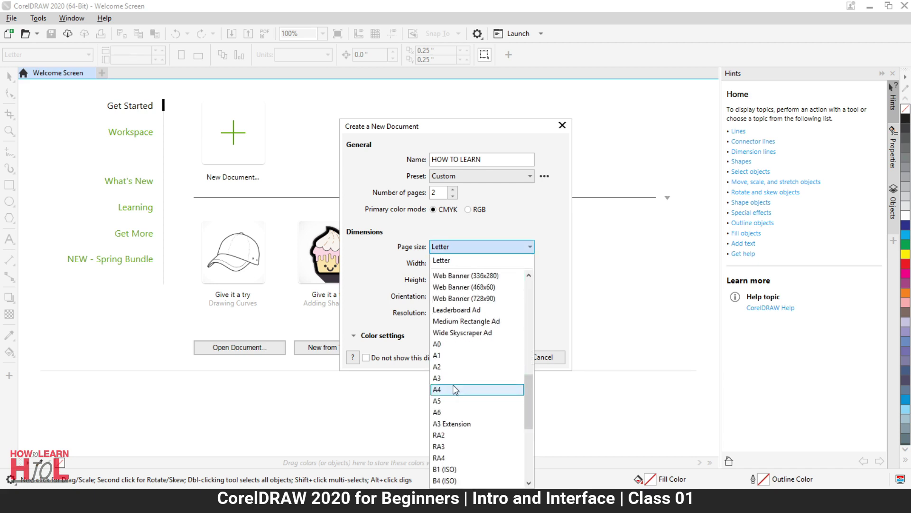
click(455, 389)
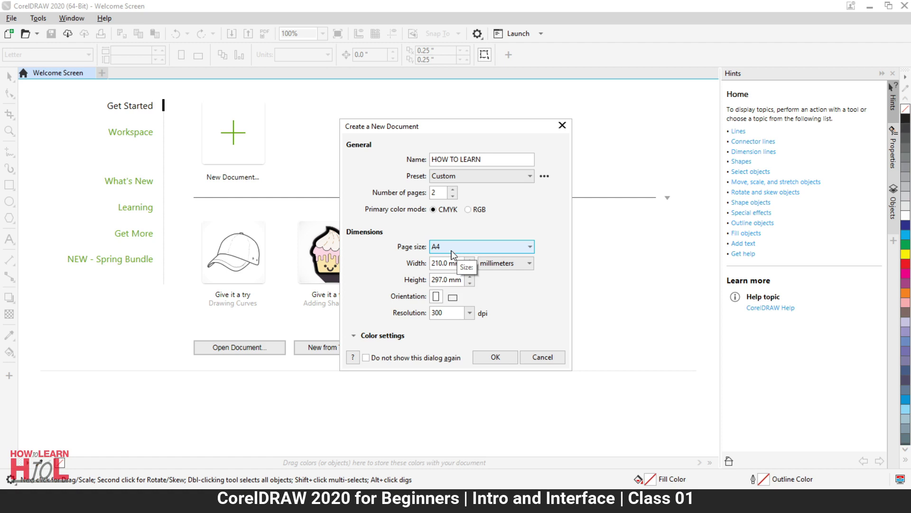
Try points and feet as the new document's measurement unit and settle on centimeters.
click(503, 262)
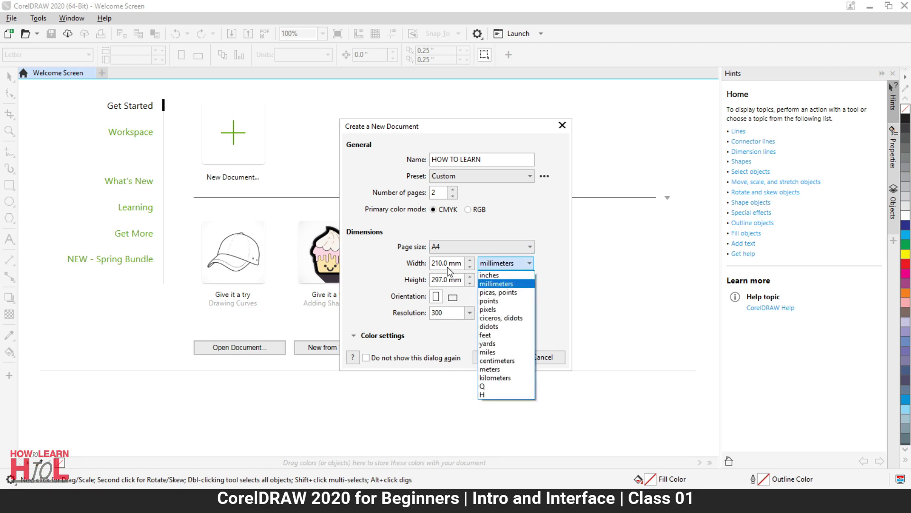
click(505, 306)
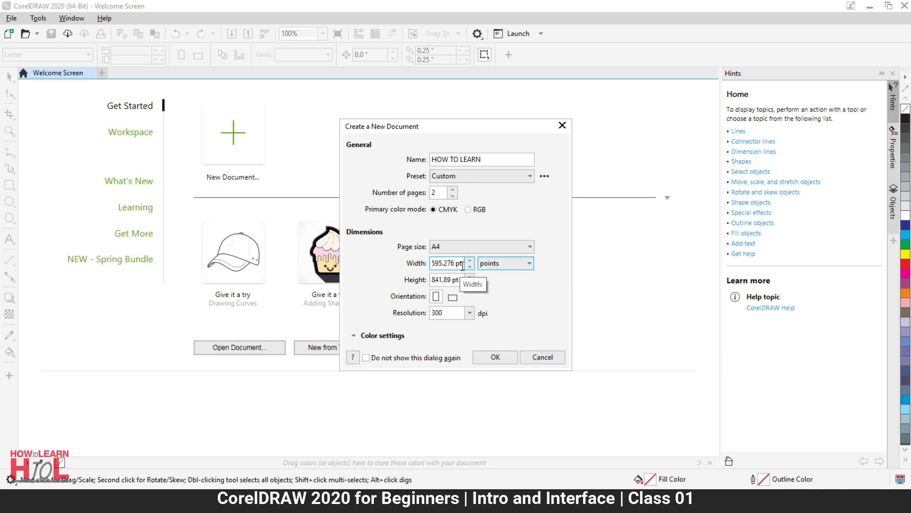
click(495, 264)
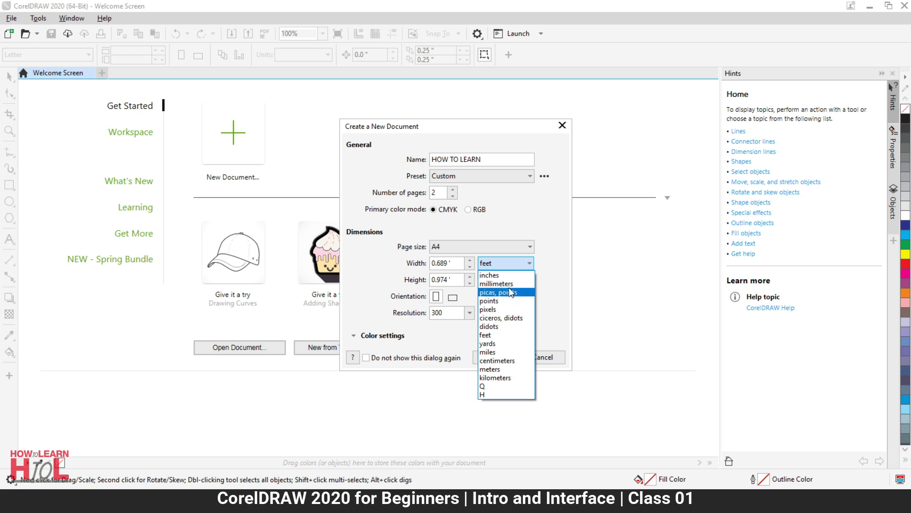
click(503, 360)
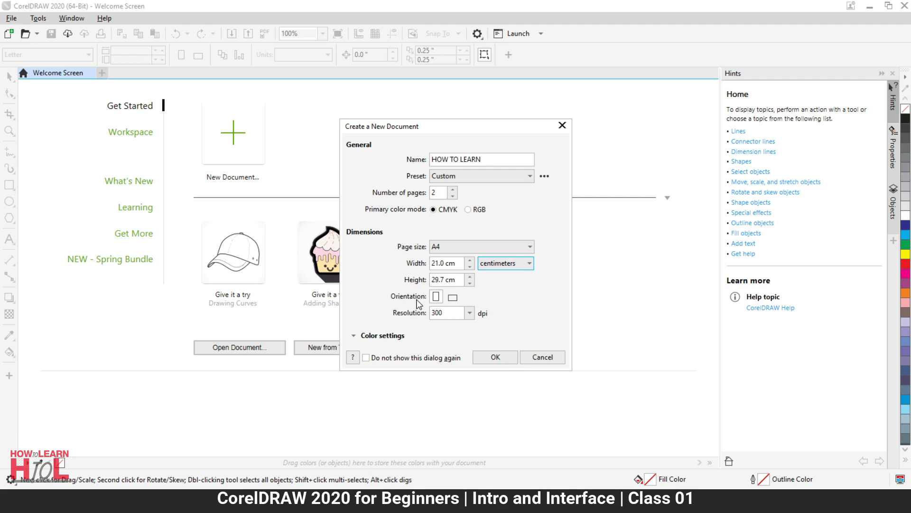
Try the landscape orientation for the new document and switch back to portrait.
click(451, 299)
click(451, 299)
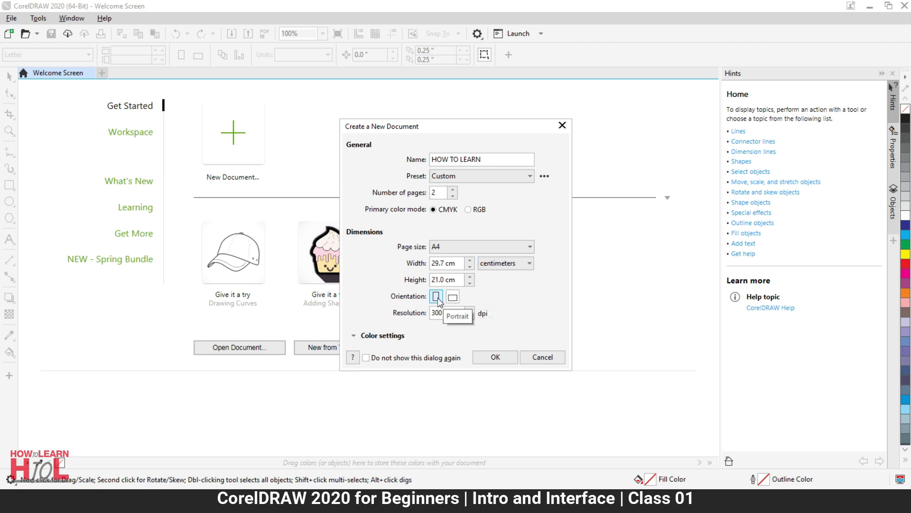
click(436, 298)
Review the available rendering resolutions for the new document and choose 300 dpi.
click(470, 313)
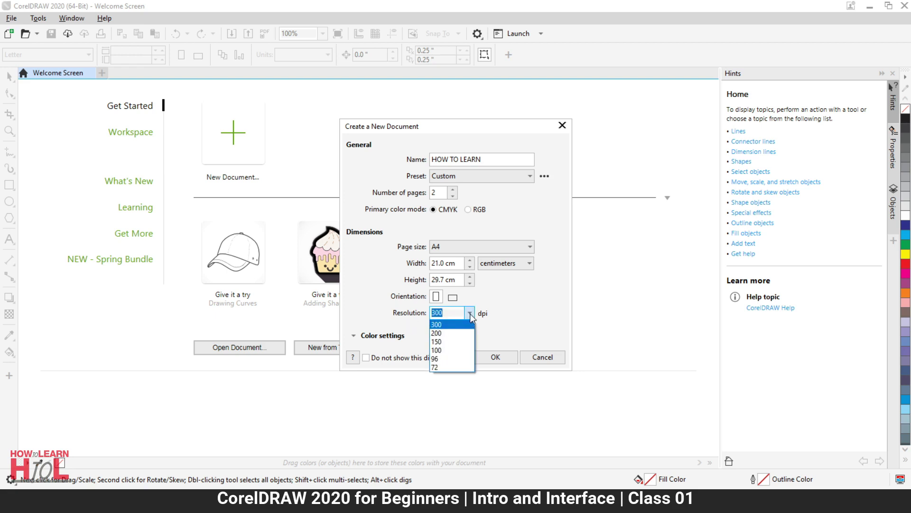
click(470, 315)
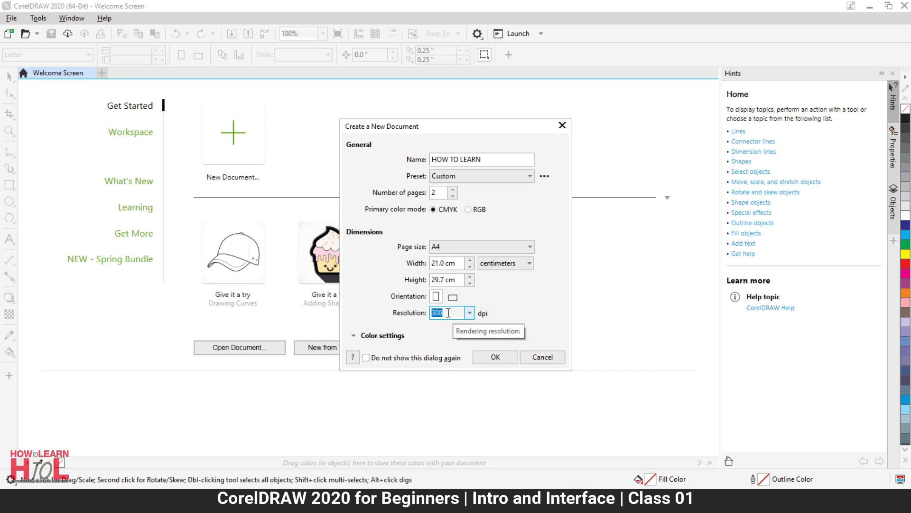
click(469, 313)
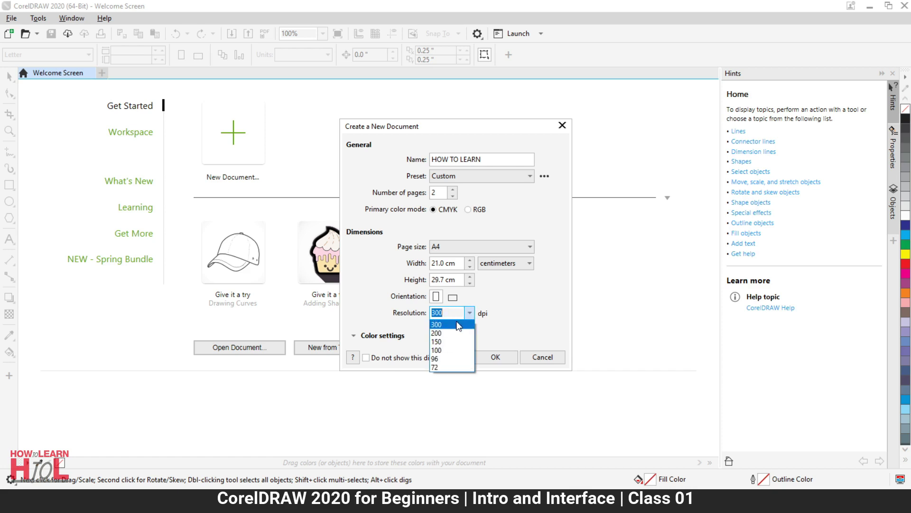
click(458, 325)
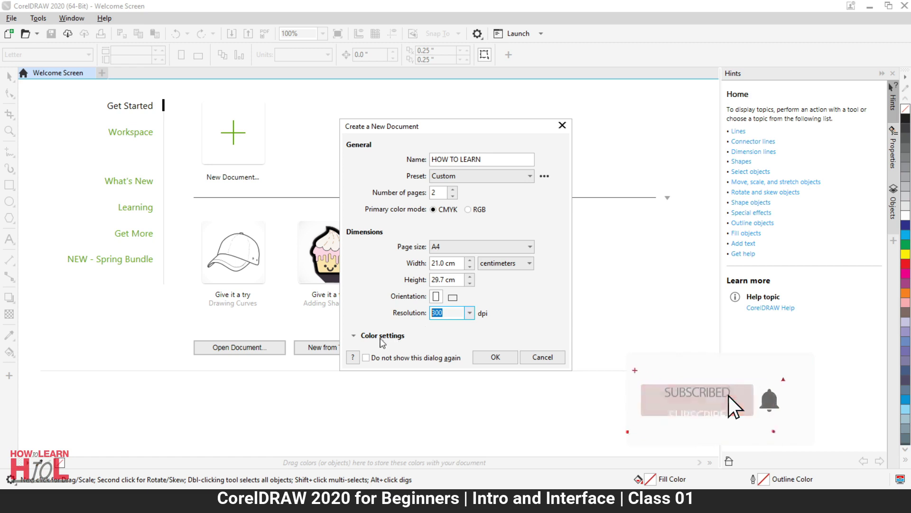
Review the color profiles in the color settings and create the document with the chosen settings.
click(354, 336)
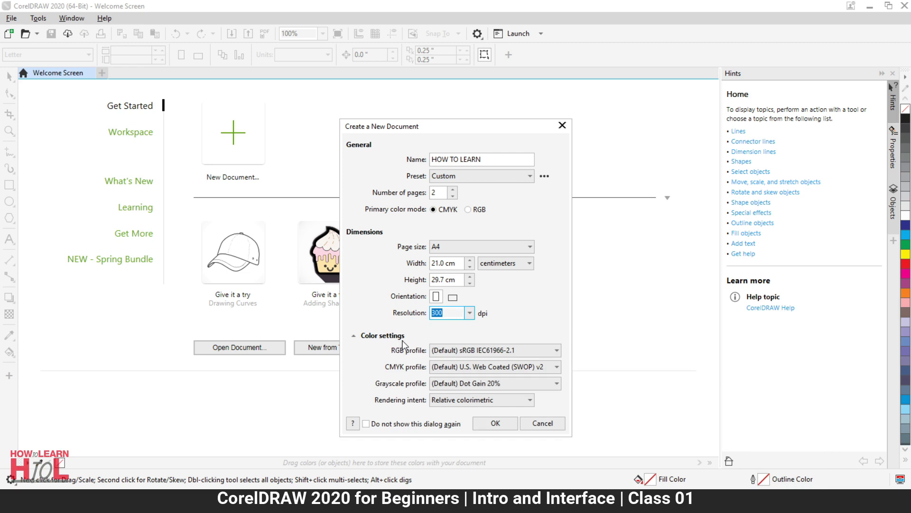
click(352, 336)
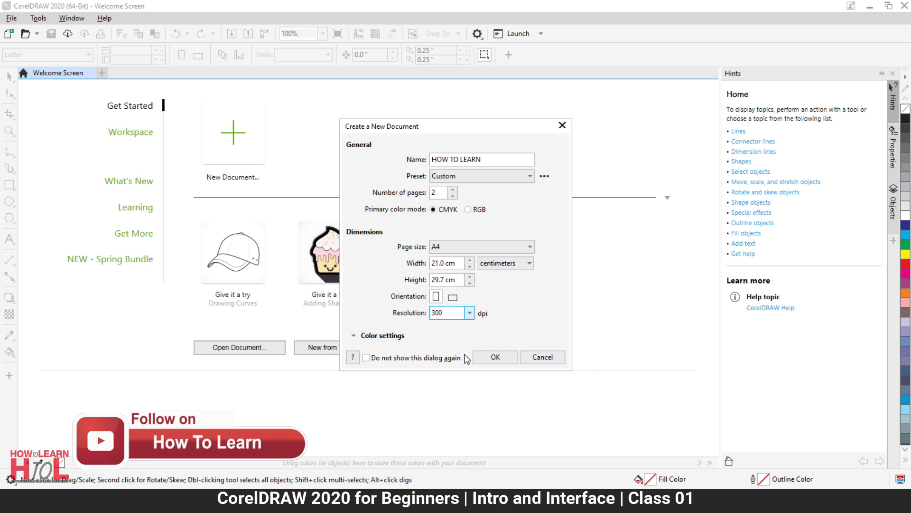
click(495, 358)
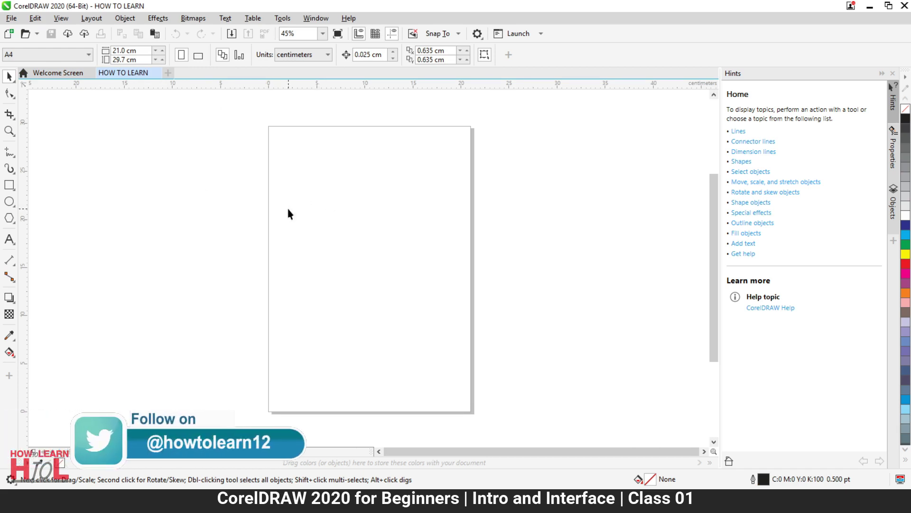
Collapse the Hints docker to widen the drawing area and switch back and forth between Page 1 and Page 2.
click(881, 75)
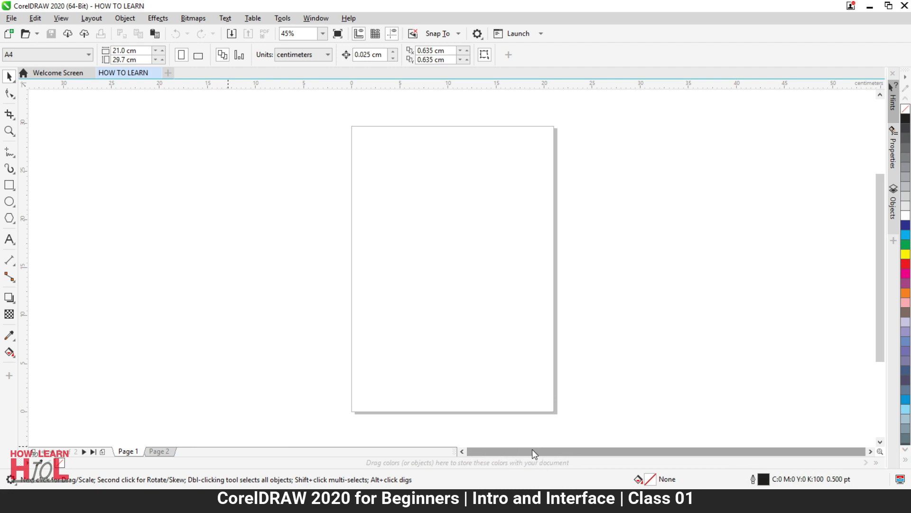
mouse_move(879, 213)
mouse_down()
mouse_move(888, 284)
mouse_move(879, 203)
mouse_move(879, 215)
mouse_up()
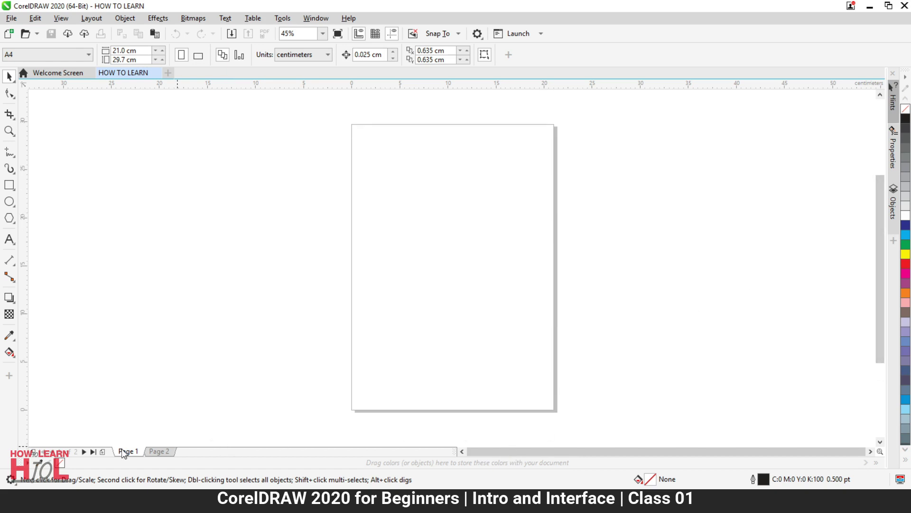
click(159, 452)
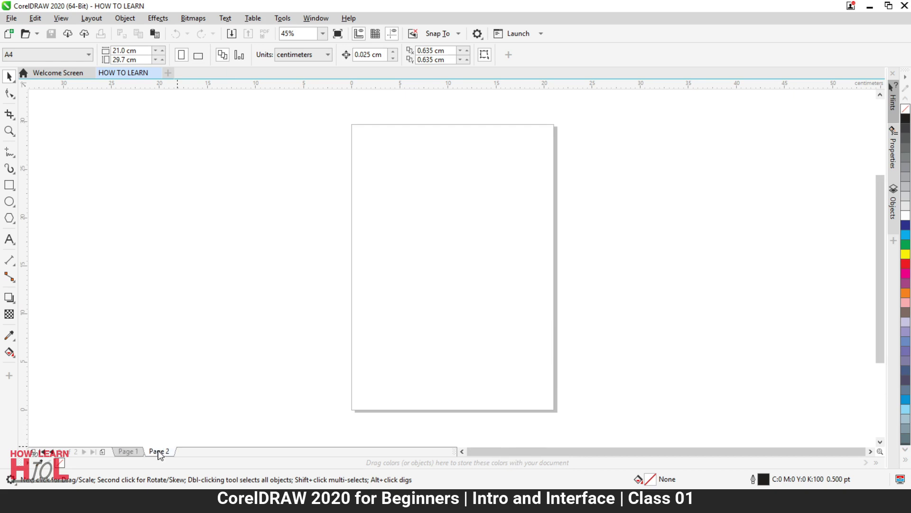
click(132, 453)
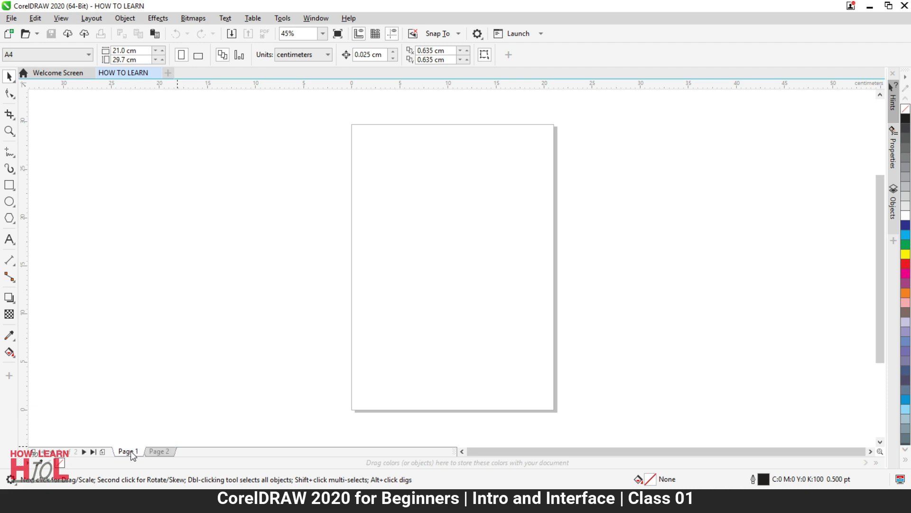
click(158, 451)
click(128, 453)
Add seven new pages to the document after Page 1.
click(101, 452)
click(101, 452)
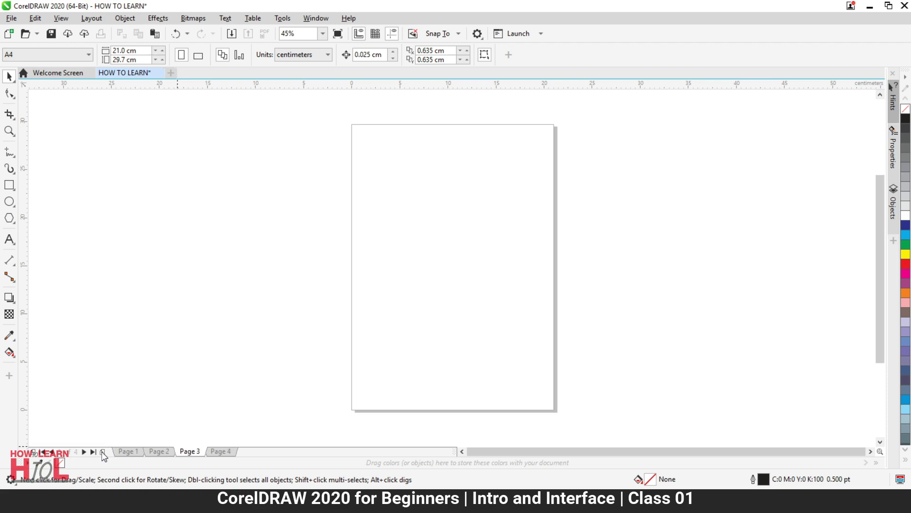
click(101, 452)
click(102, 451)
click(102, 452)
click(102, 452)
click(102, 452)
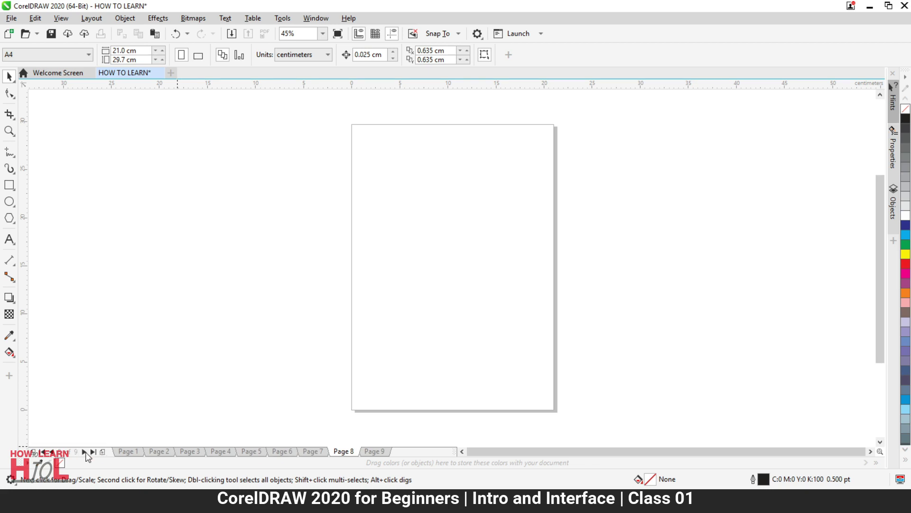
Go back through the document one page at a time from Page 8 to Page 1.
click(52, 452)
click(52, 451)
click(52, 452)
click(52, 452)
click(53, 452)
click(52, 451)
click(52, 452)
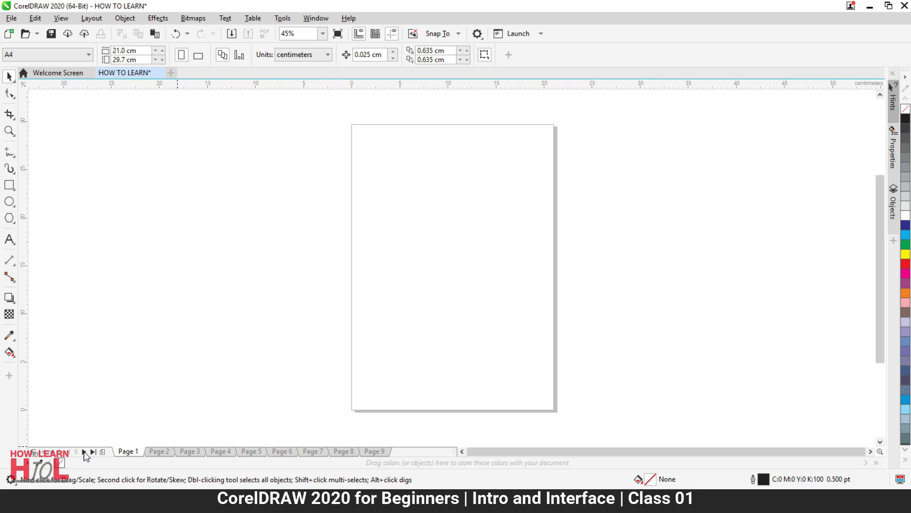
Review the page commands and switch the orientation of Page 1 to landscape.
click(85, 21)
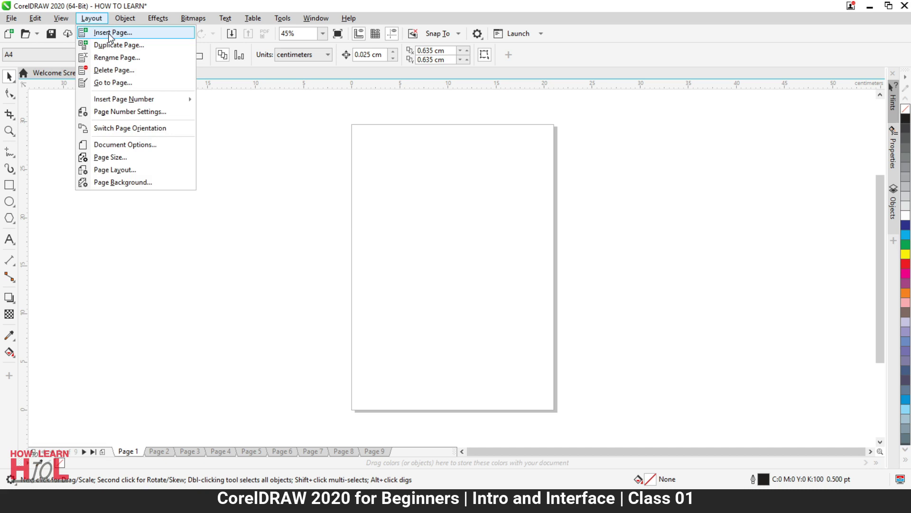
right_click(129, 453)
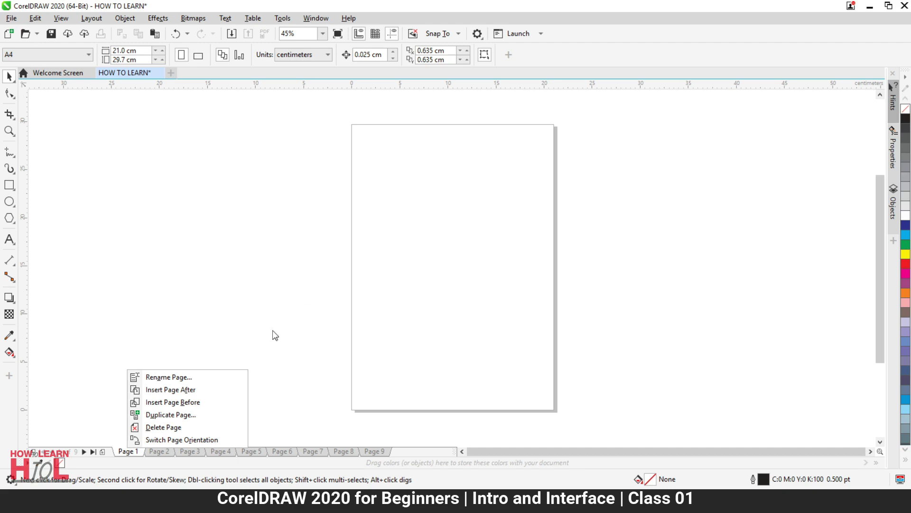
click(156, 439)
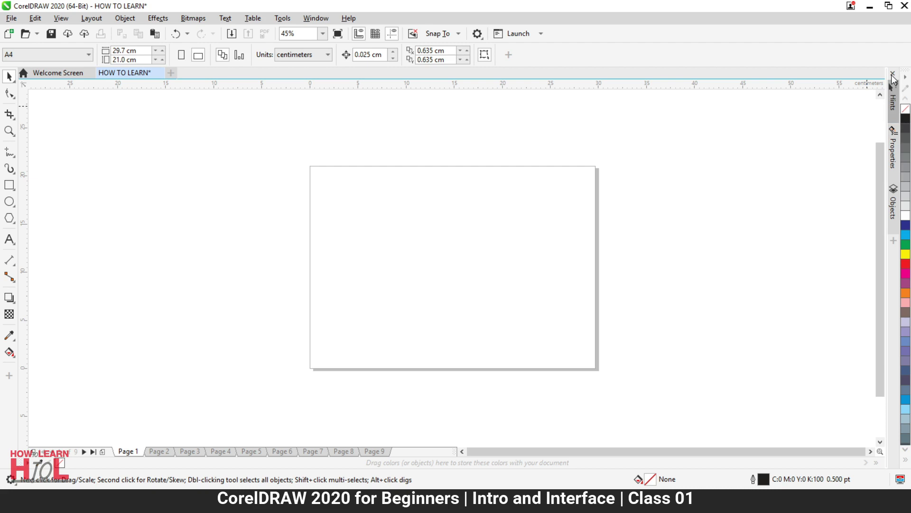
Look through the Properties, Hints and Objects dockers and collapse the docker area again.
click(893, 155)
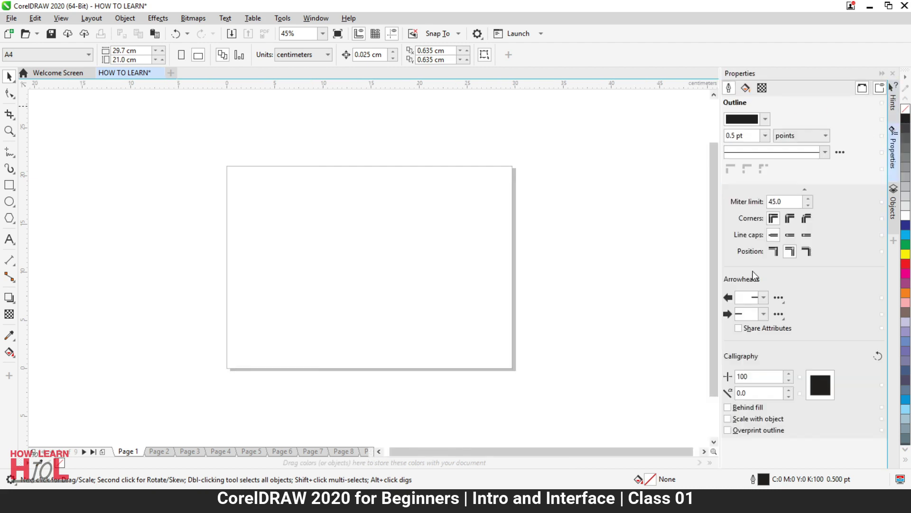
click(893, 101)
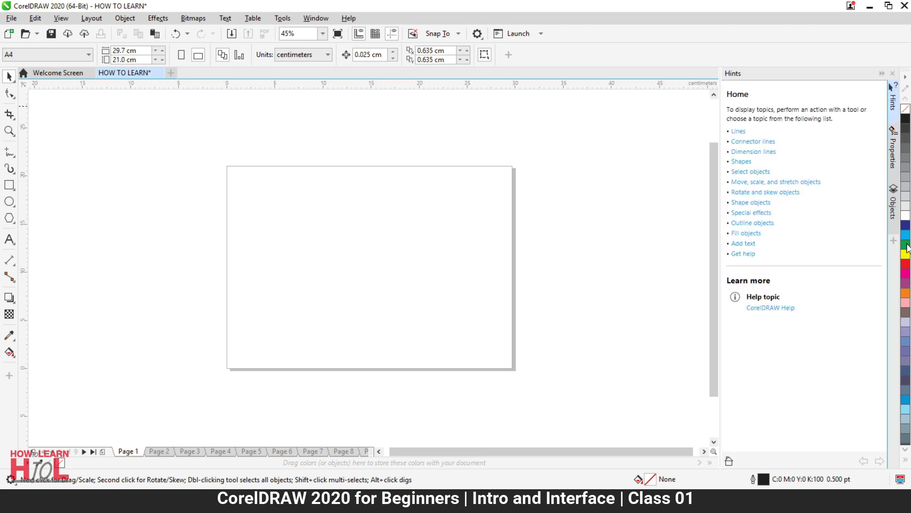
click(893, 205)
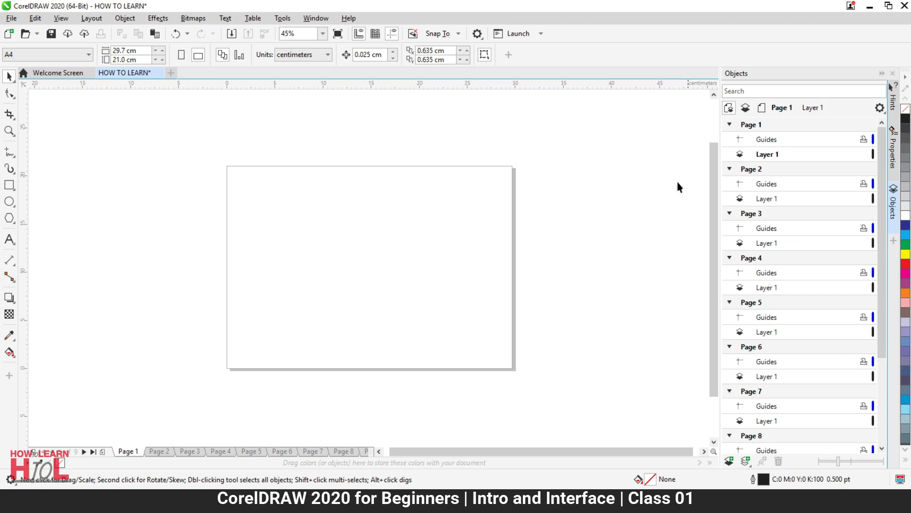
click(882, 74)
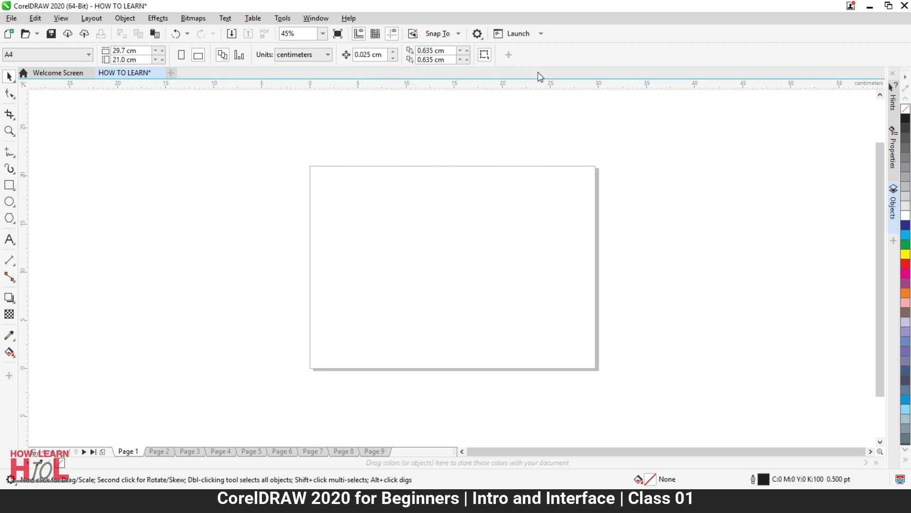
Hide the menu bar and show it again.
right_click(676, 58)
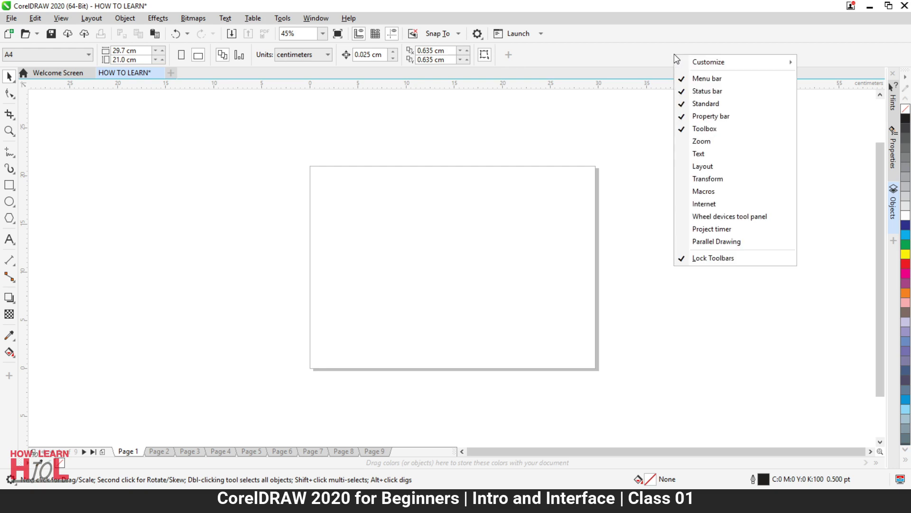
click(705, 81)
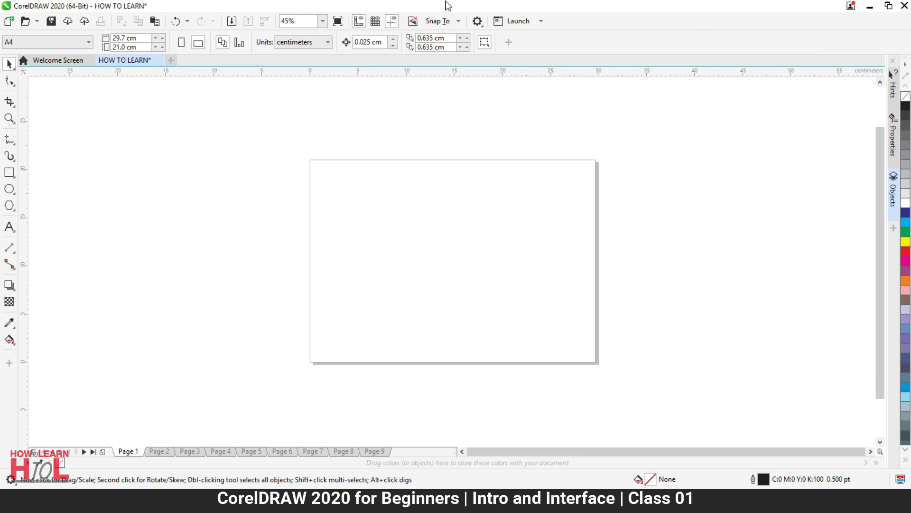
right_click(623, 50)
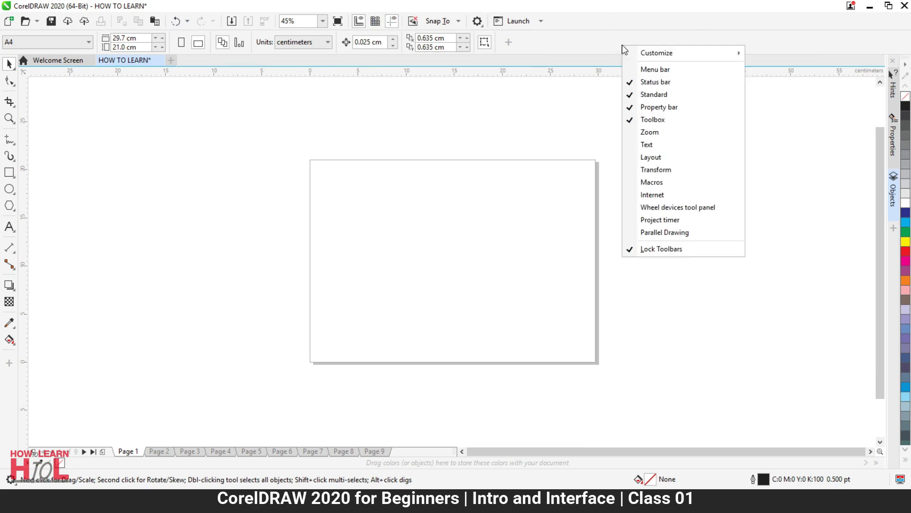
click(652, 69)
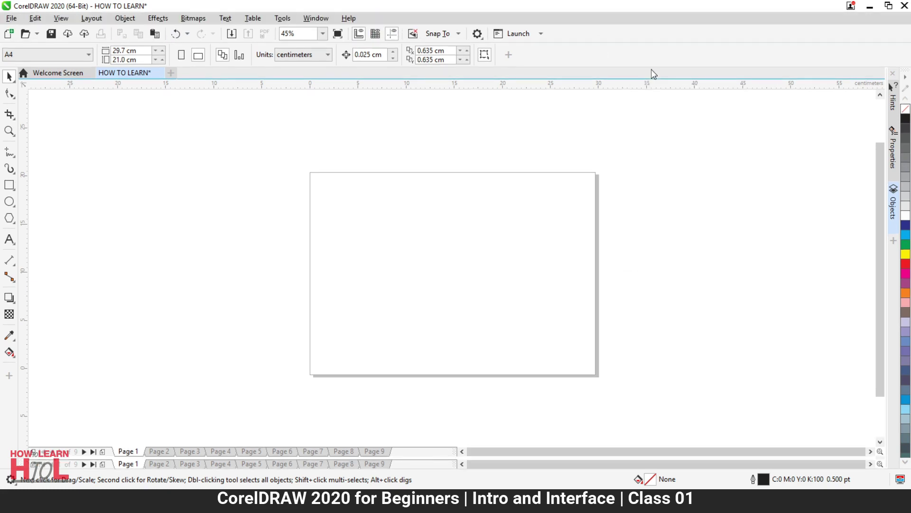
Hide the status bar and bring it back.
right_click(626, 54)
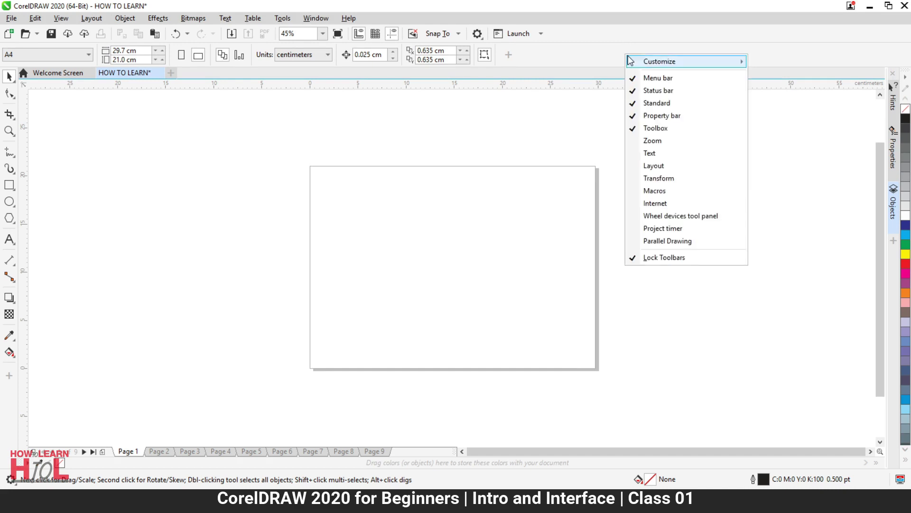
click(660, 93)
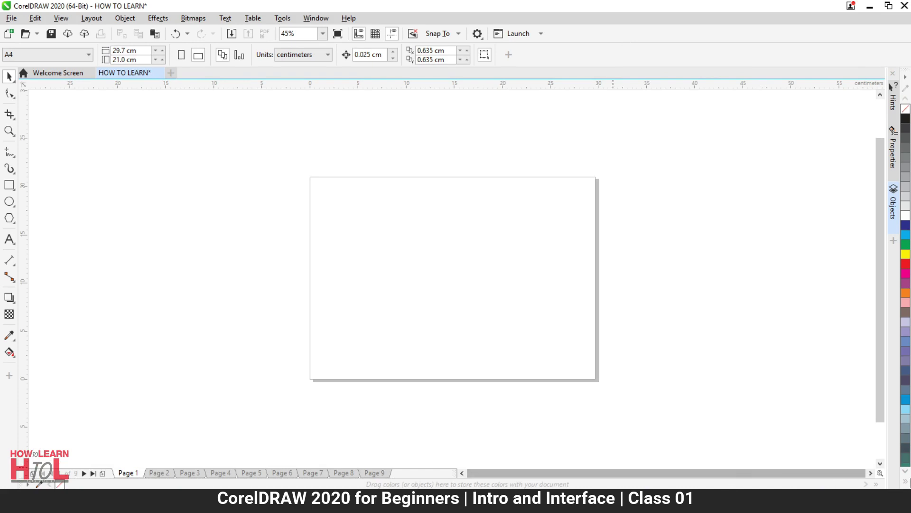
right_click(702, 55)
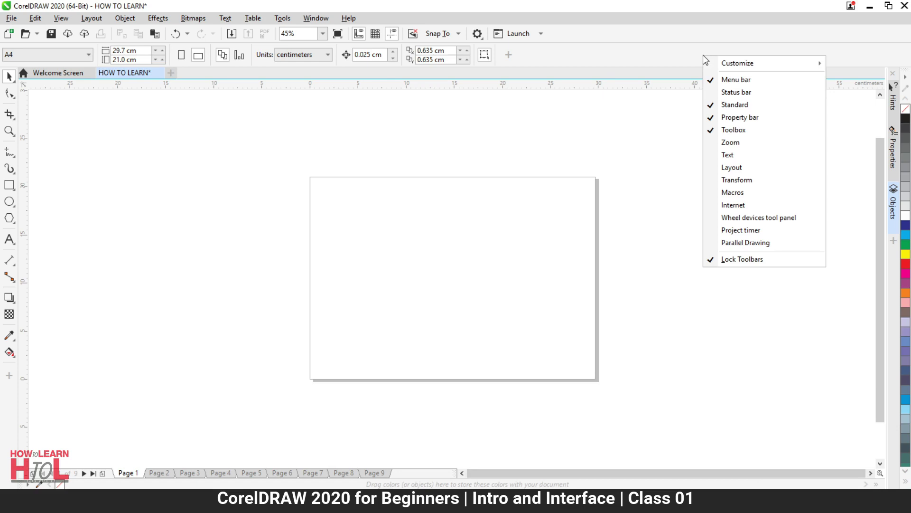
click(743, 93)
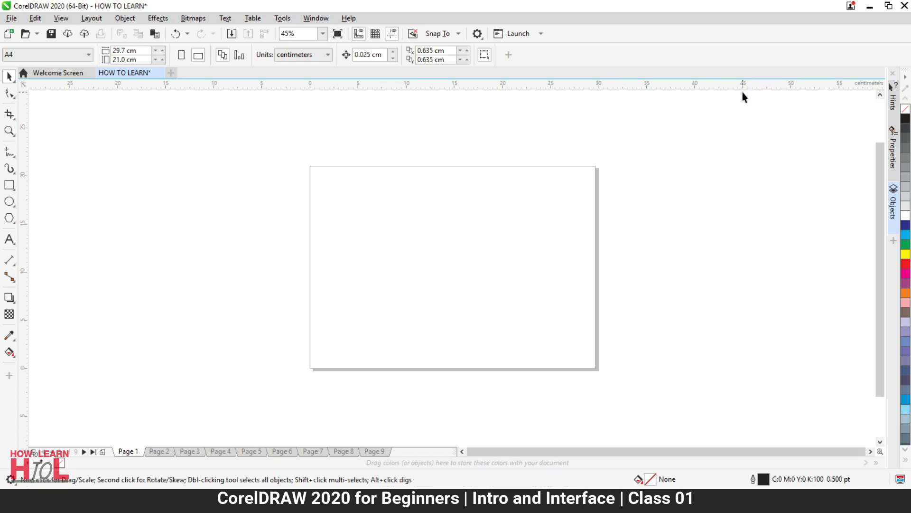
Hide the toolbox and show it again.
right_click(651, 56)
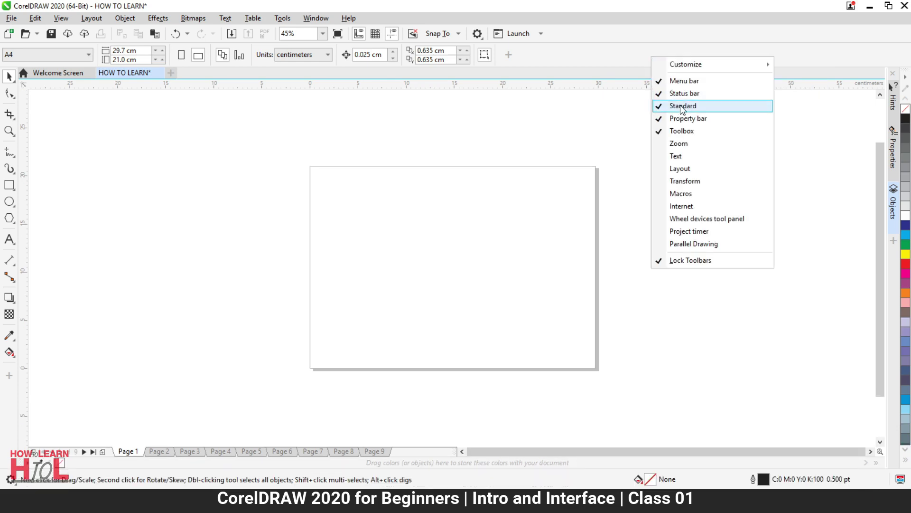
click(696, 133)
right_click(676, 59)
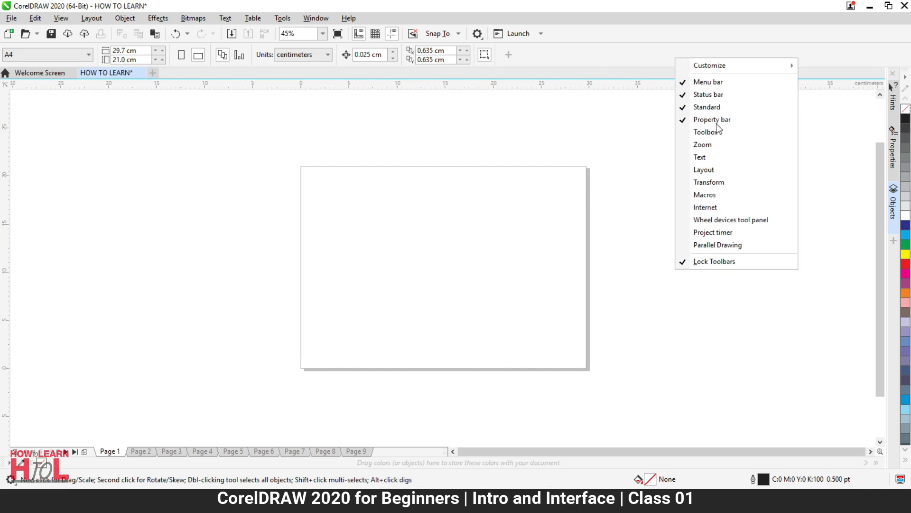
click(719, 134)
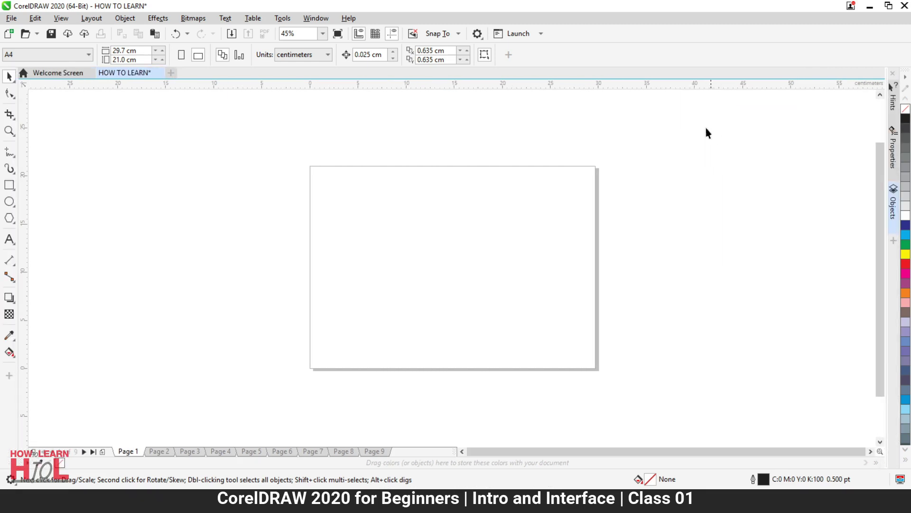
Review the list of toolbars that can be shown, including the option for locking them.
right_click(671, 60)
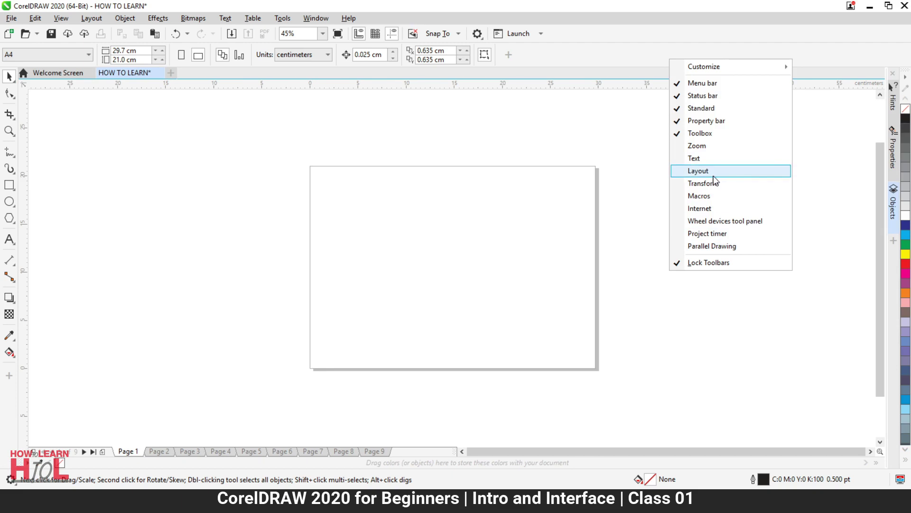
click(597, 52)
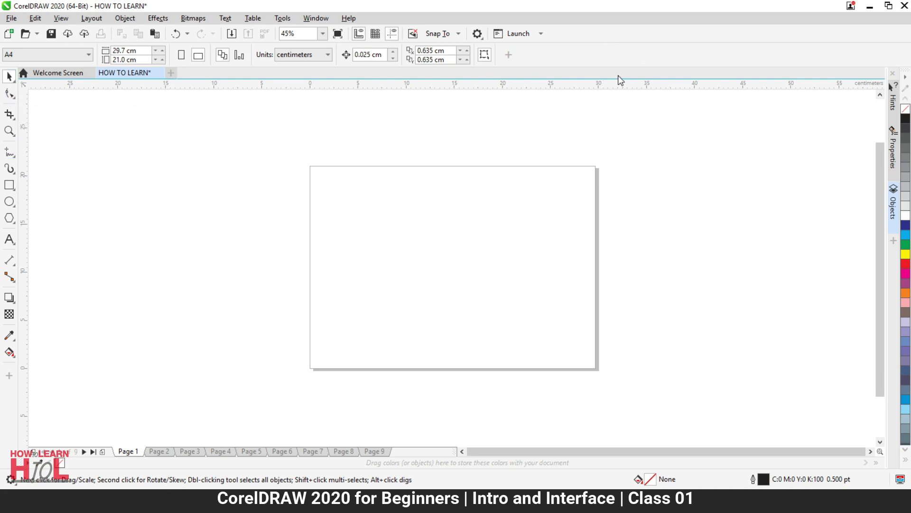
right_click(625, 61)
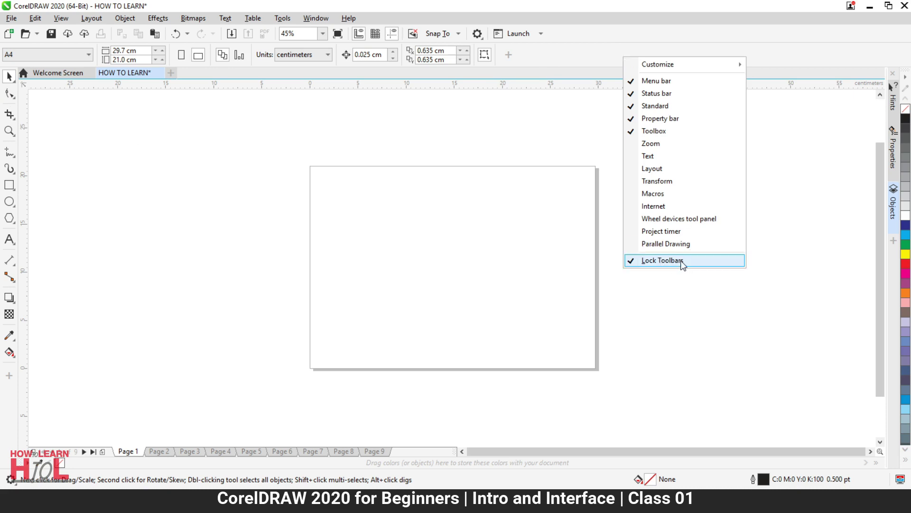
click(585, 58)
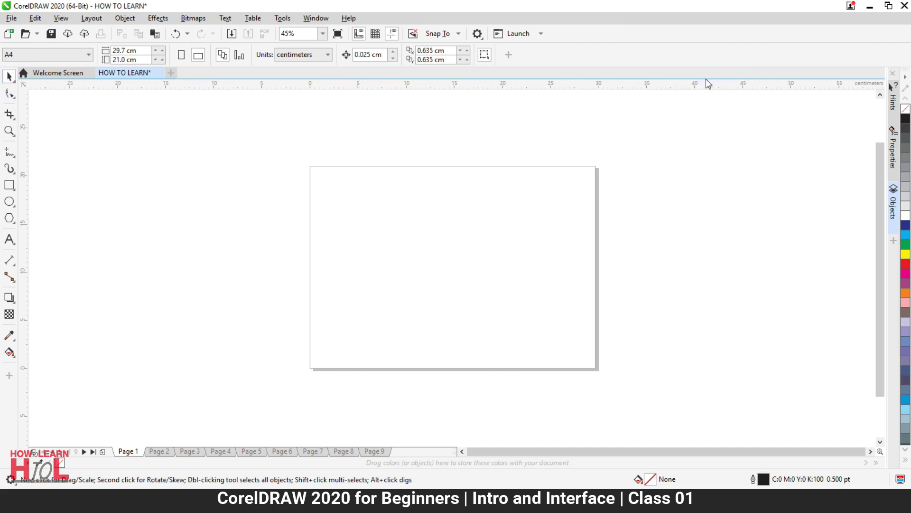
Unlock the toolbars and lock them again.
right_click(644, 55)
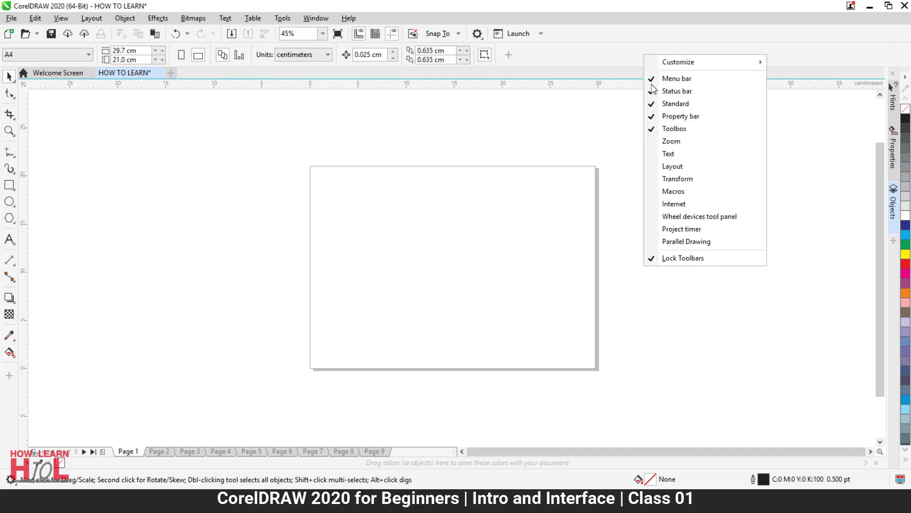
click(692, 259)
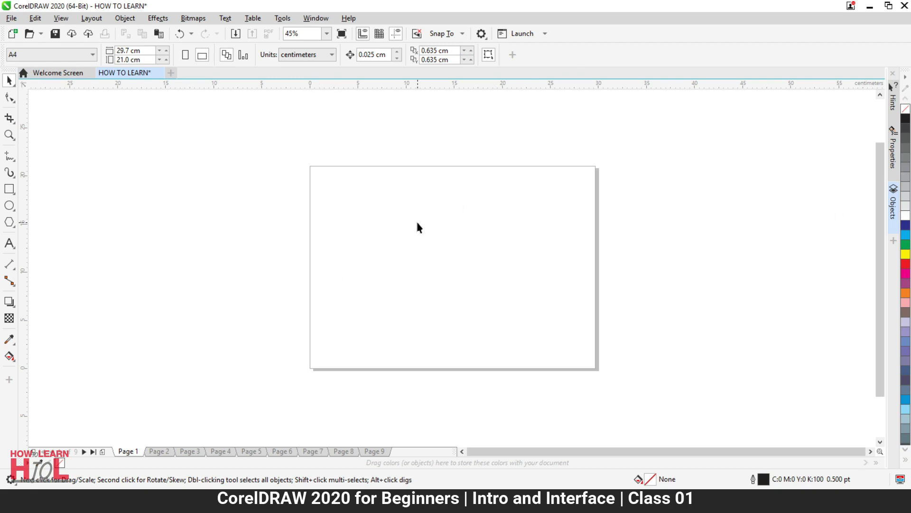
right_click(600, 55)
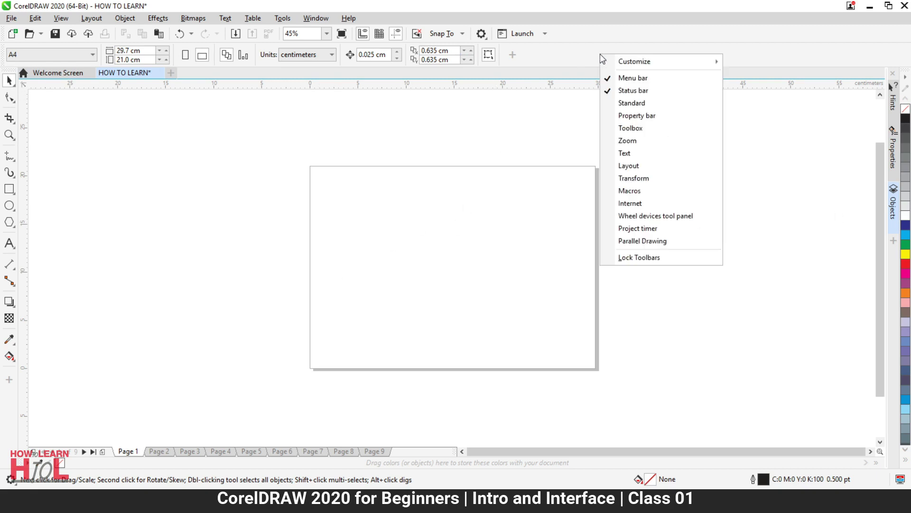
click(648, 258)
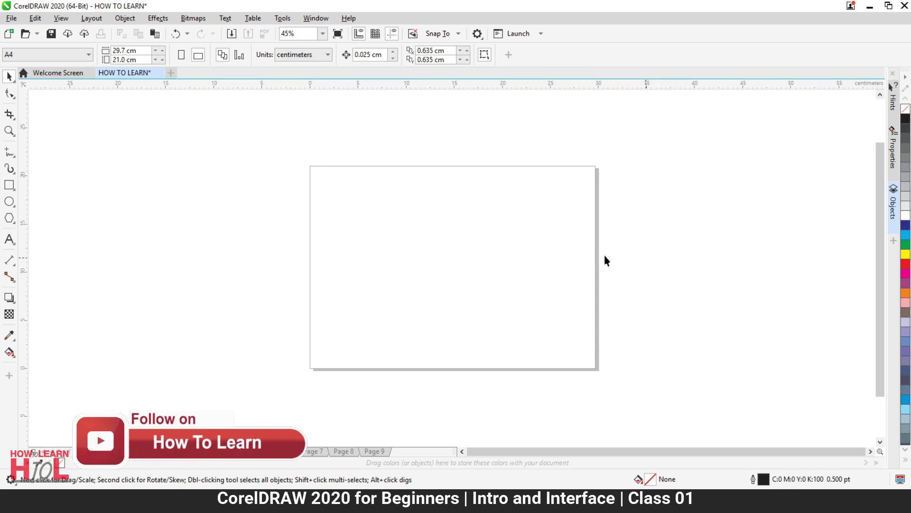
Look through the tools grouped under Pick, Shape, Freehand, Rectangle and Artistic Media in the toolbox.
click(12, 84)
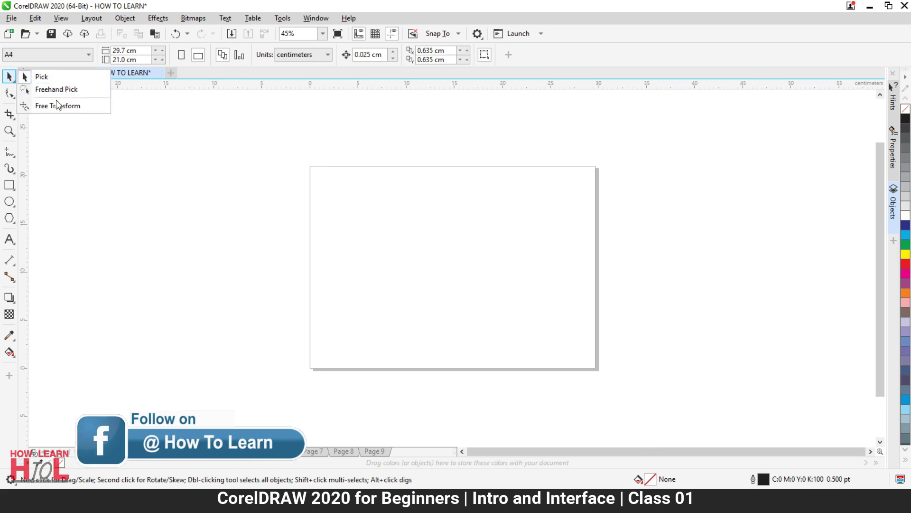
click(11, 97)
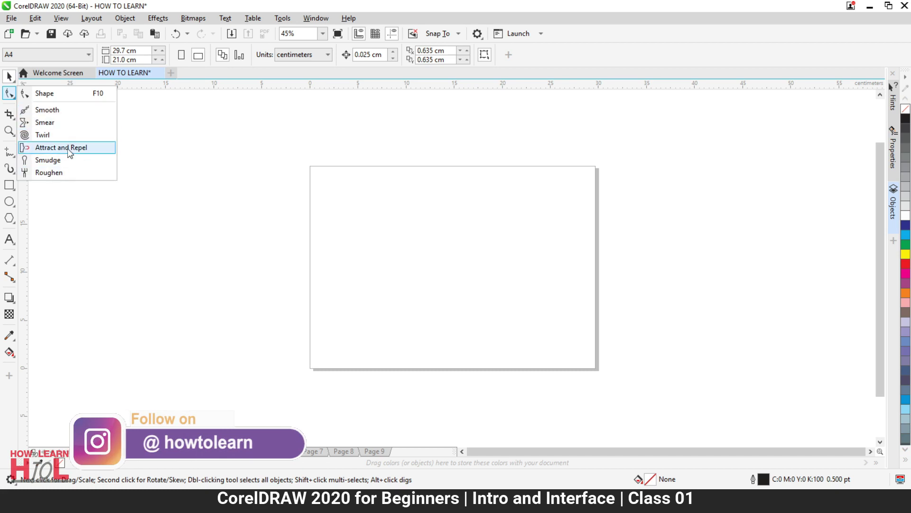
click(24, 94)
click(13, 158)
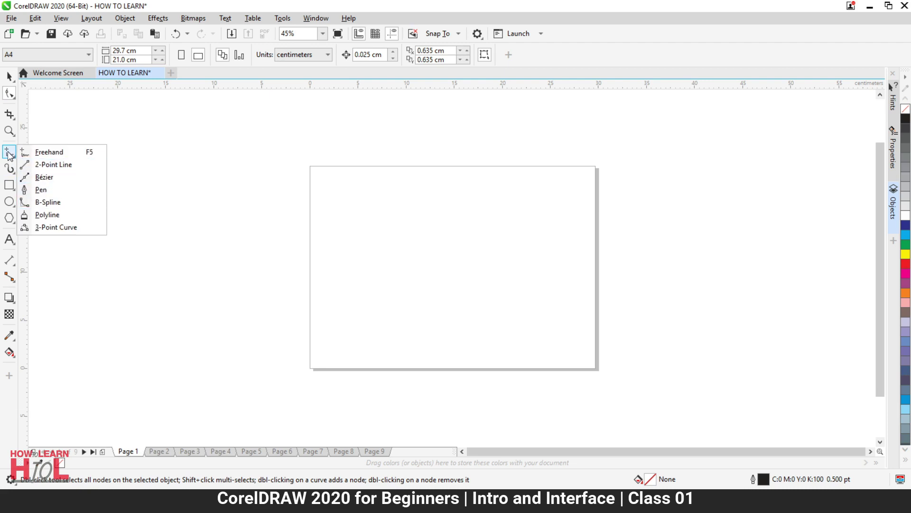
click(11, 155)
click(12, 187)
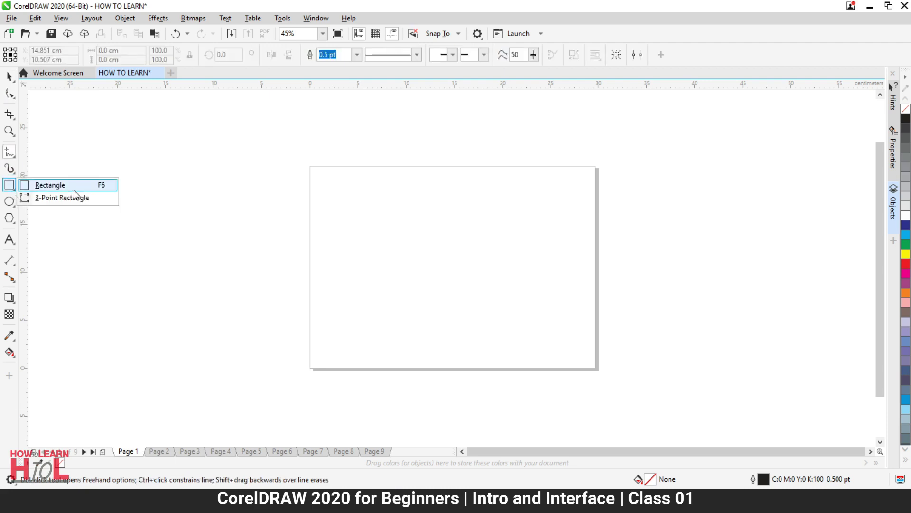
mouse_move(10, 204)
mouse_move(9, 169)
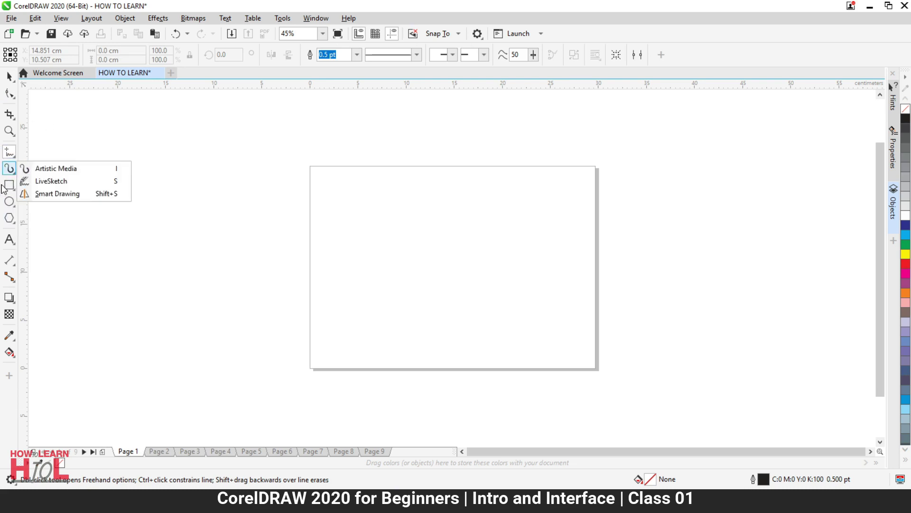
mouse_move(9, 131)
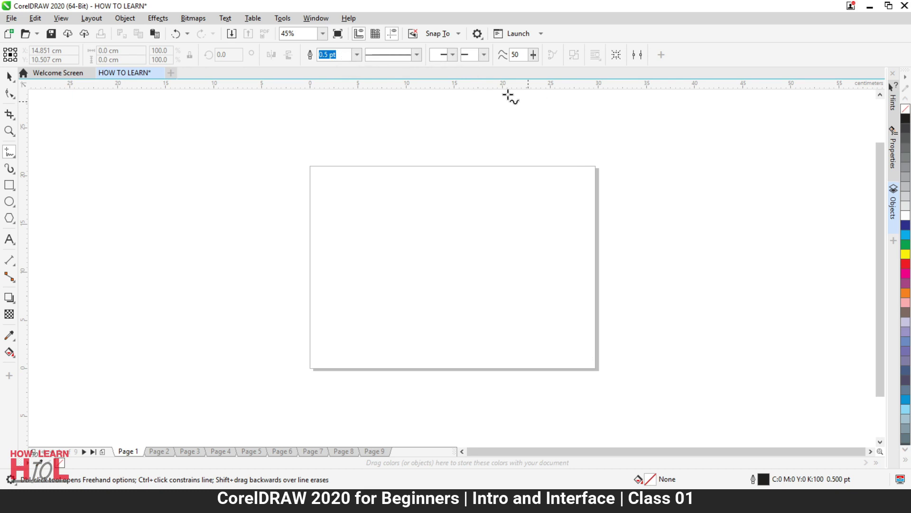
In the Customization appearance options, try the Medium, Dark and Black themes and return to Light.
click(283, 18)
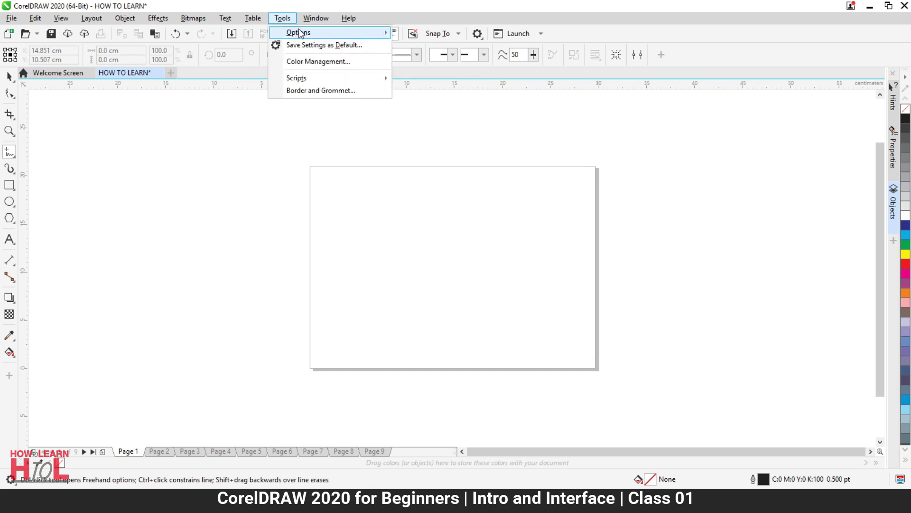
mouse_move(303, 36)
click(452, 51)
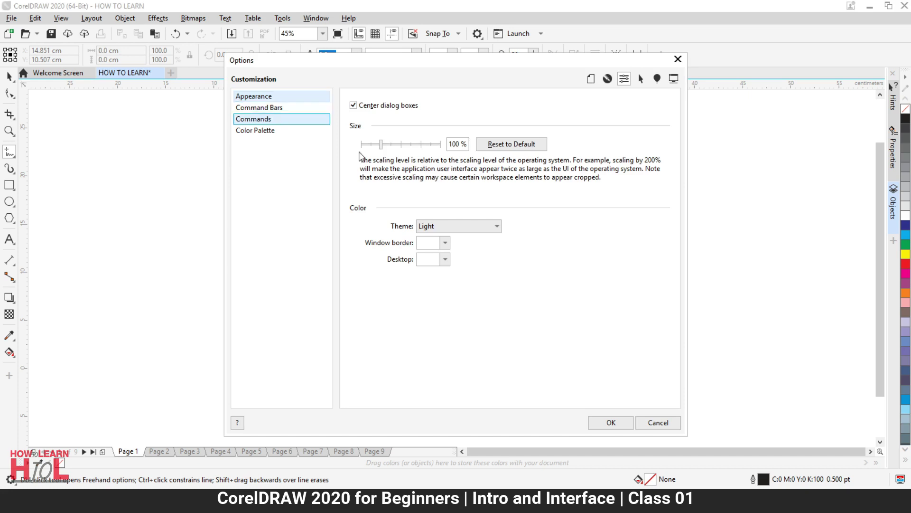
click(468, 225)
click(447, 245)
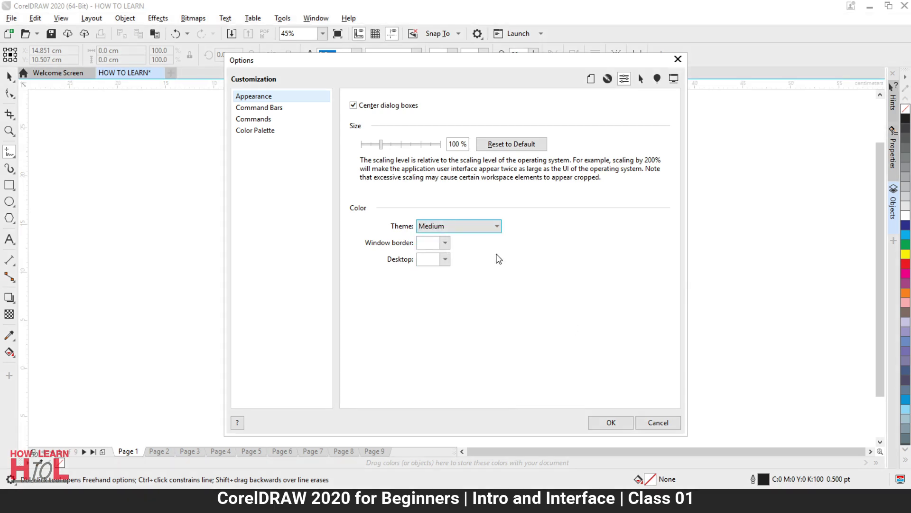
click(479, 226)
click(467, 262)
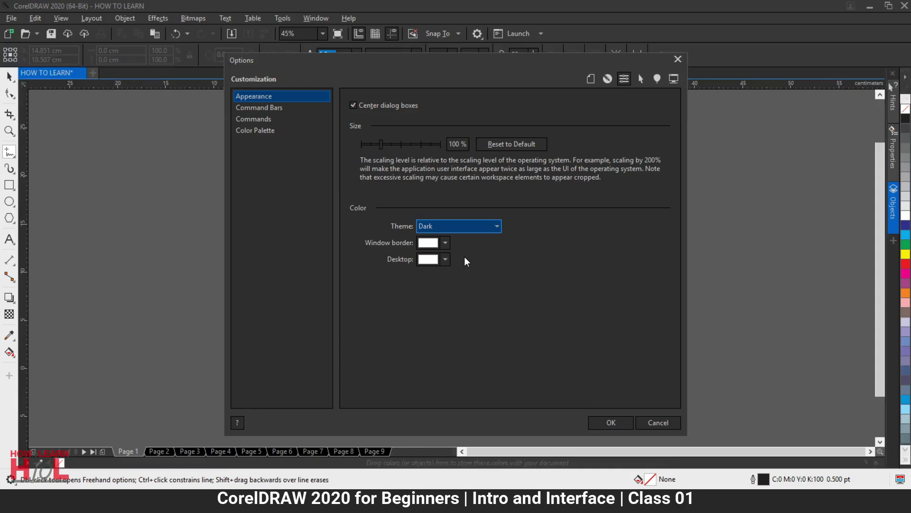
click(463, 226)
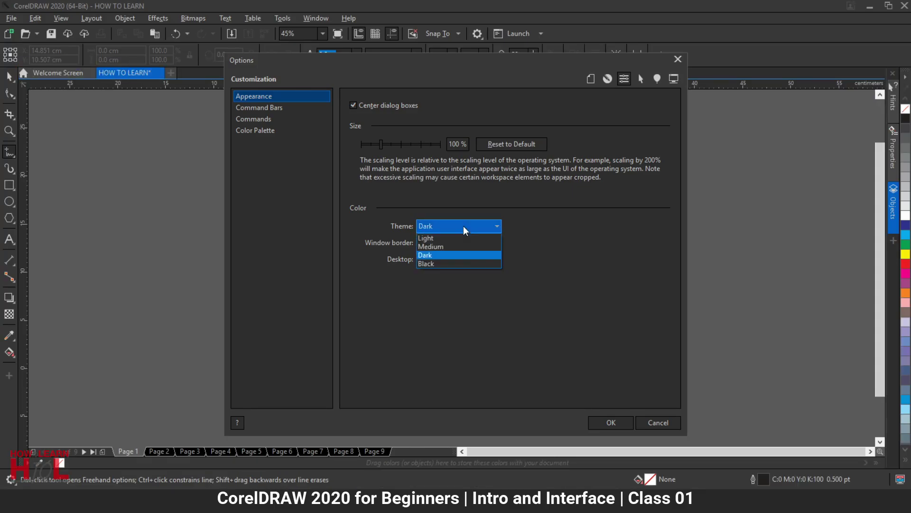
click(449, 264)
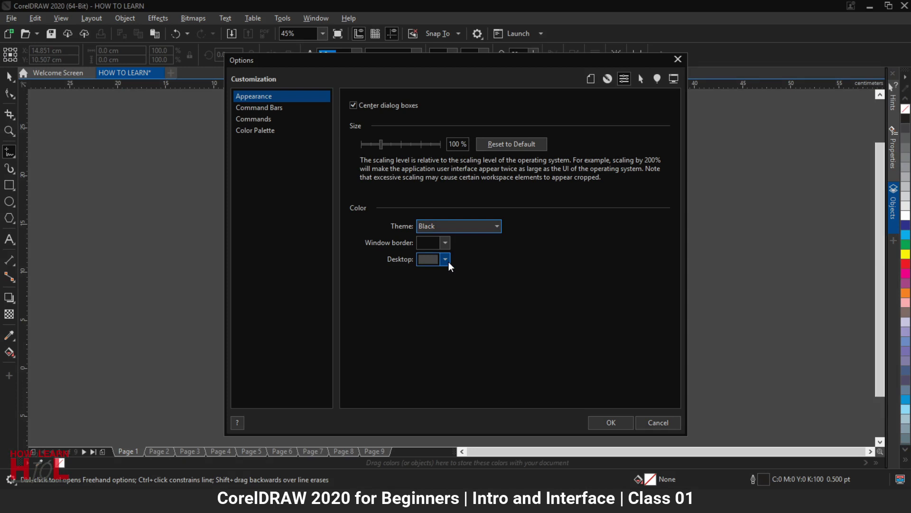
click(469, 225)
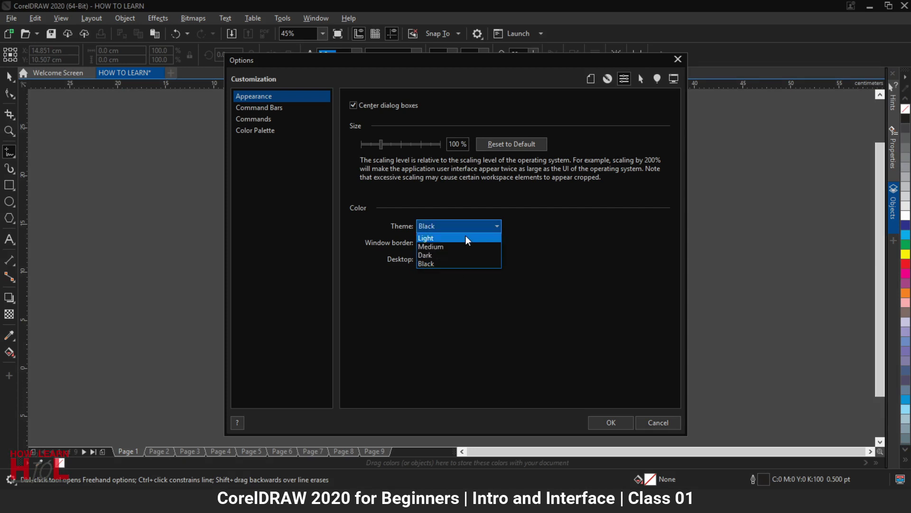
click(466, 236)
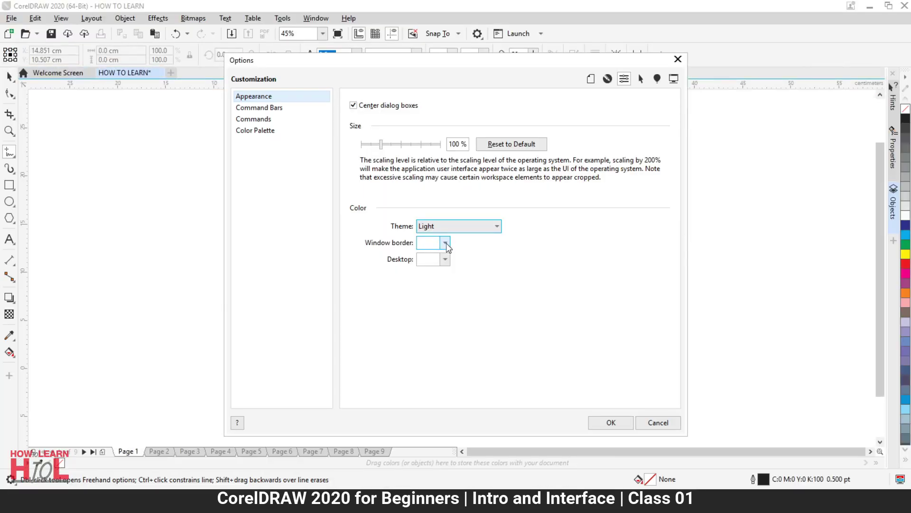
View the window border color choices and try an interface size of 175%, returning it to 100%.
click(445, 243)
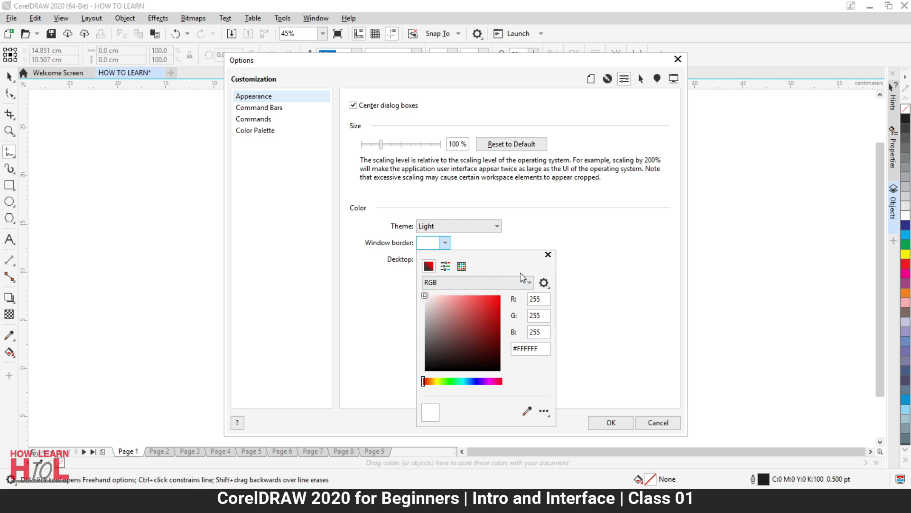
click(526, 236)
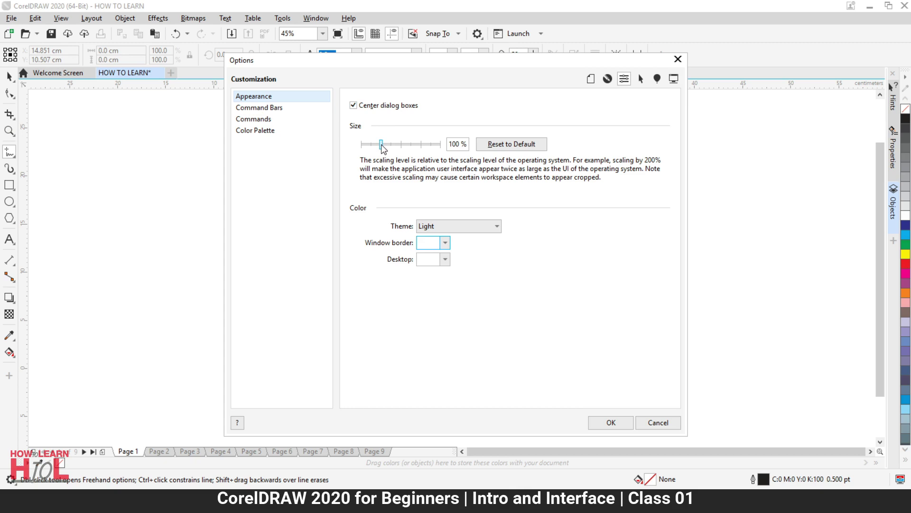
drag(383, 148, 410, 149)
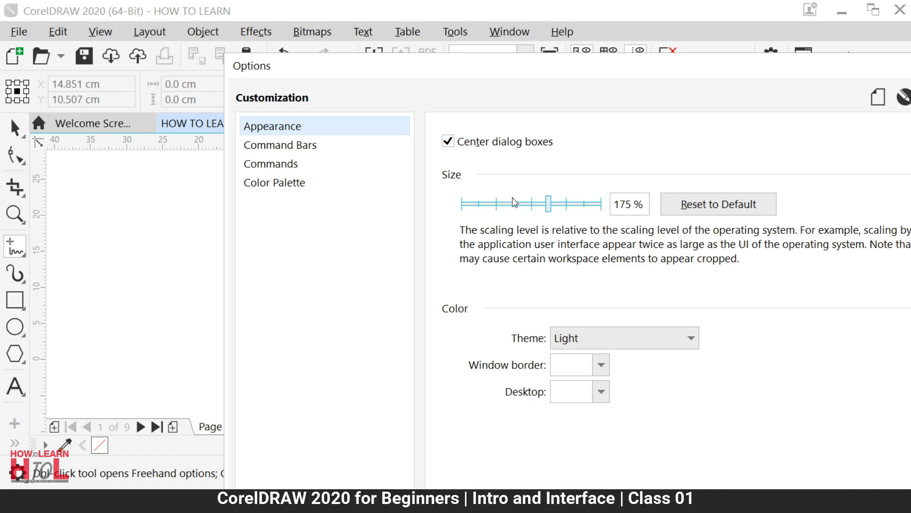
drag(549, 205, 502, 207)
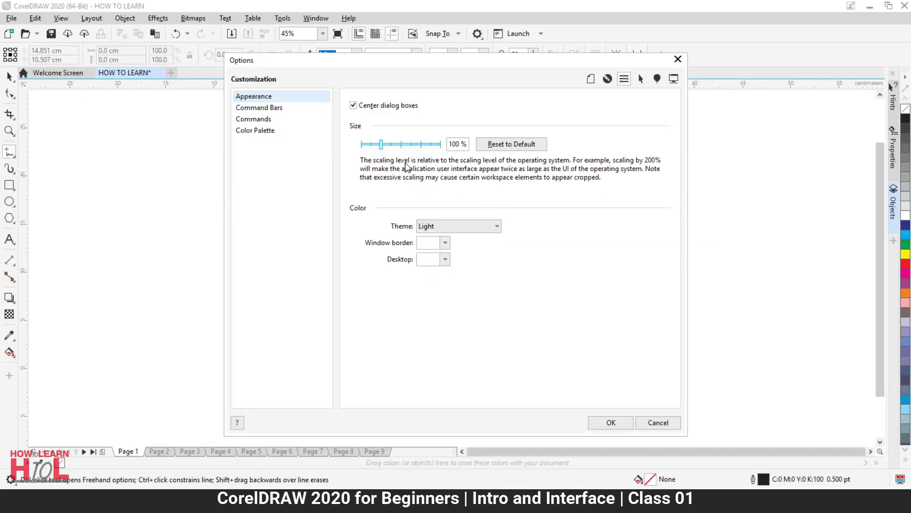
Review the Command Bars customization settings and leave the options without applying changes.
click(266, 110)
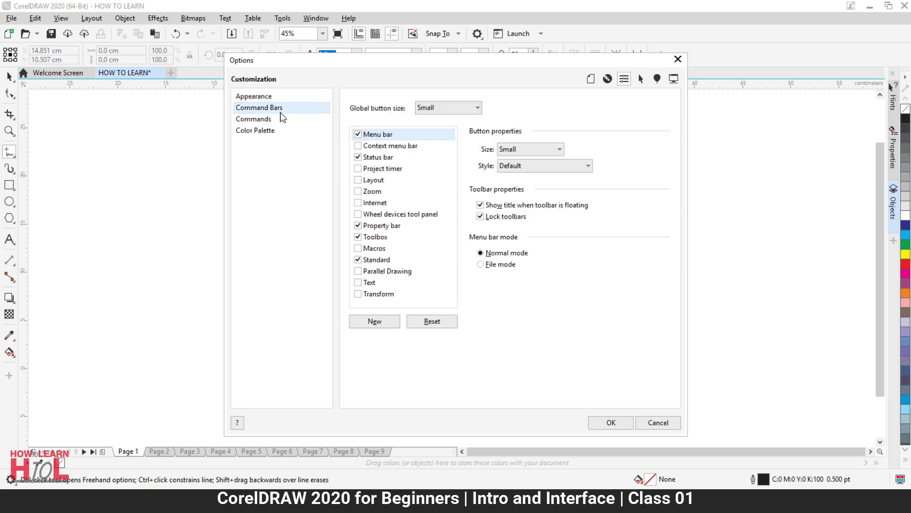
click(660, 423)
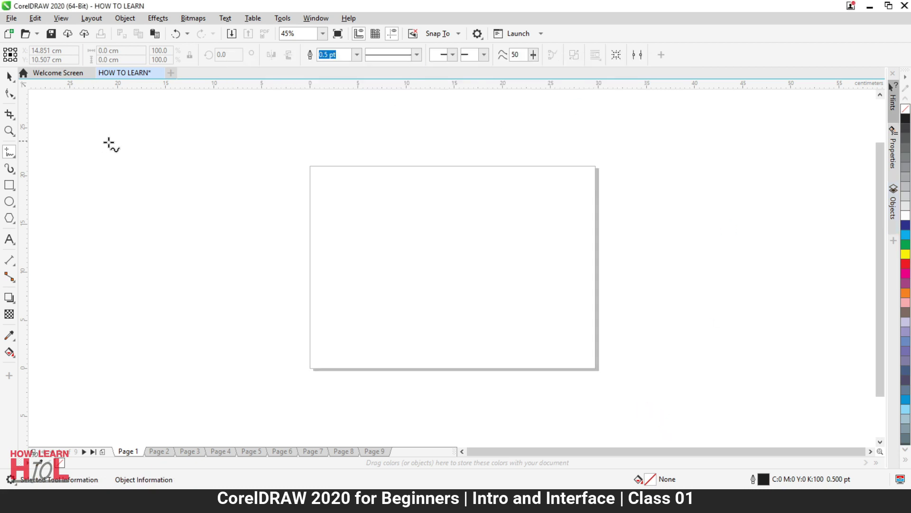
Switch to the Pick tool and set the page size to A5.
click(9, 76)
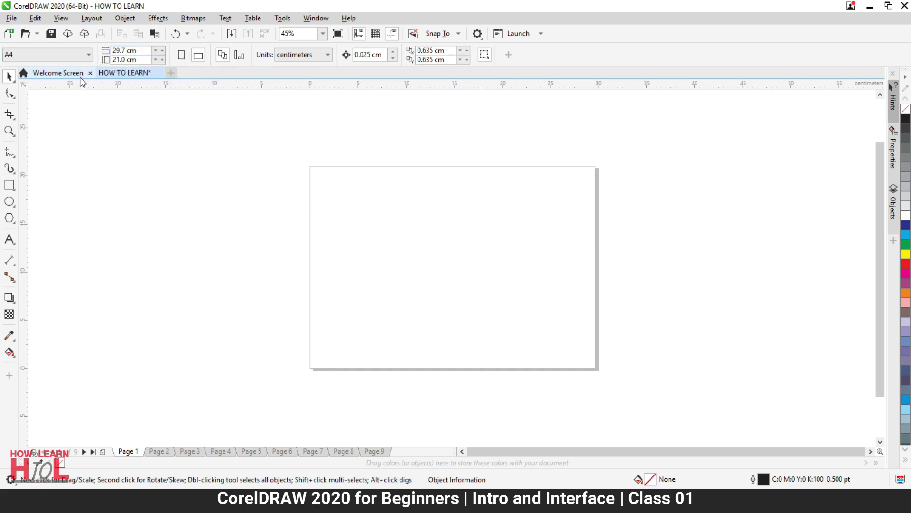
click(29, 57)
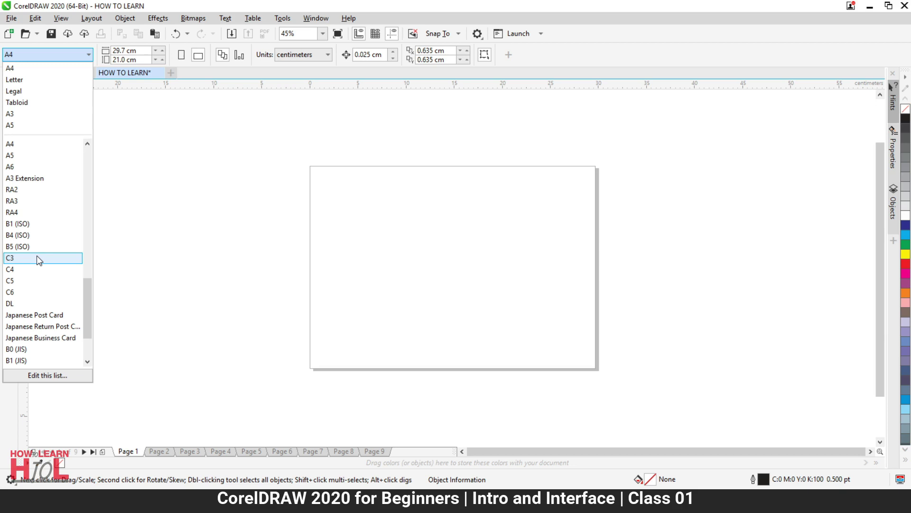
click(30, 155)
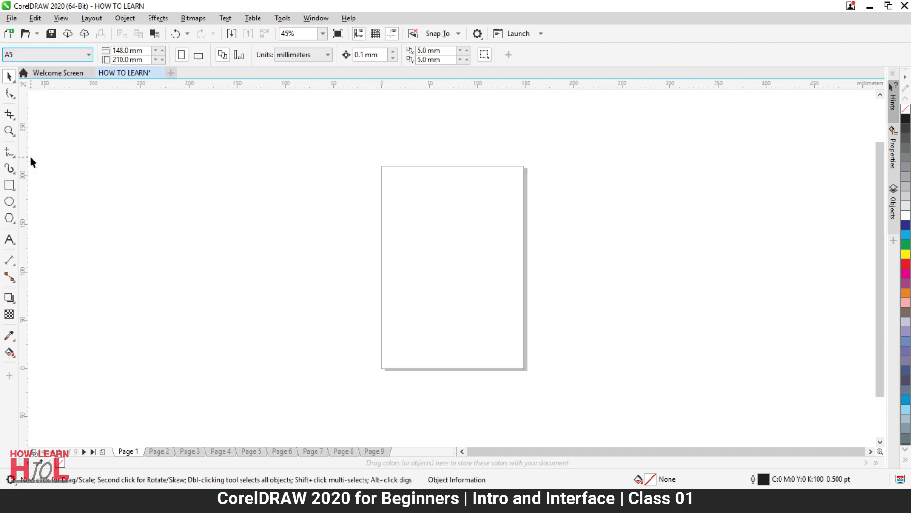
Select the page width value and review the drawing unit options, keeping millimeters.
click(127, 50)
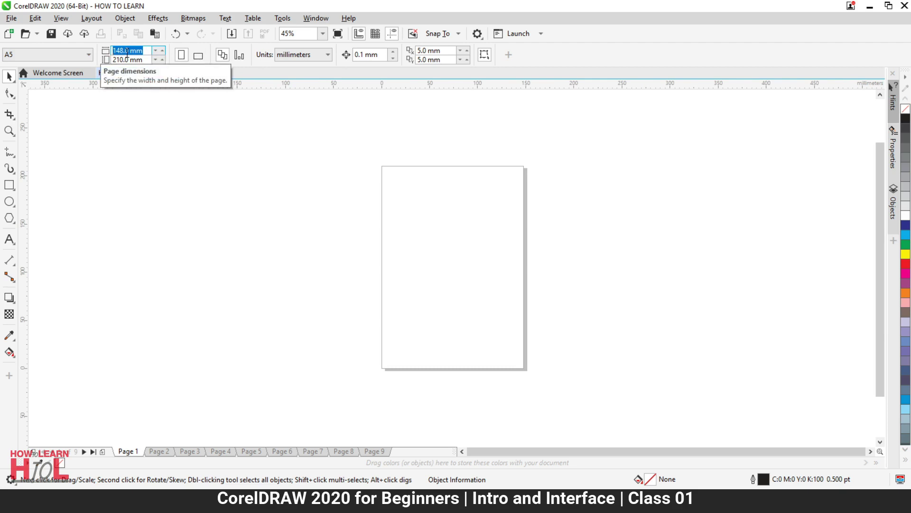
click(307, 54)
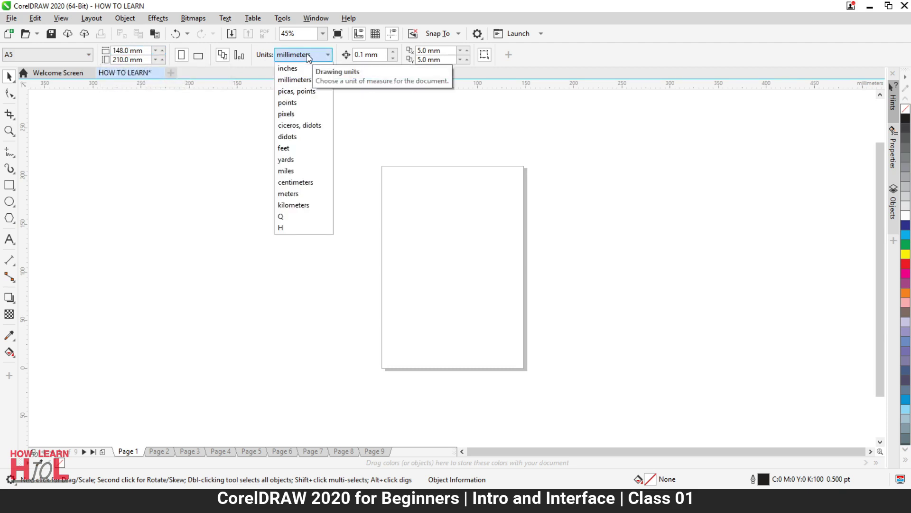
click(293, 79)
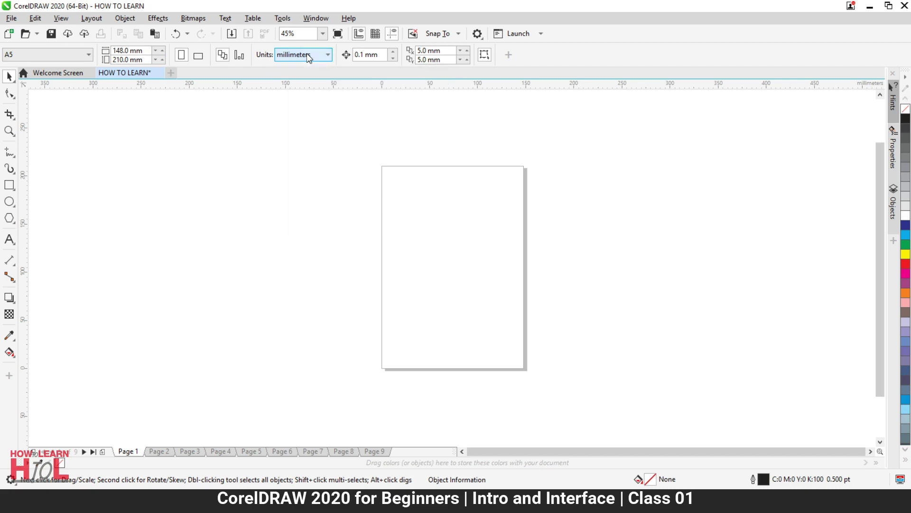
Switch the page orientation between landscape and portrait, leaving all pages in landscape.
click(199, 57)
click(182, 56)
click(198, 56)
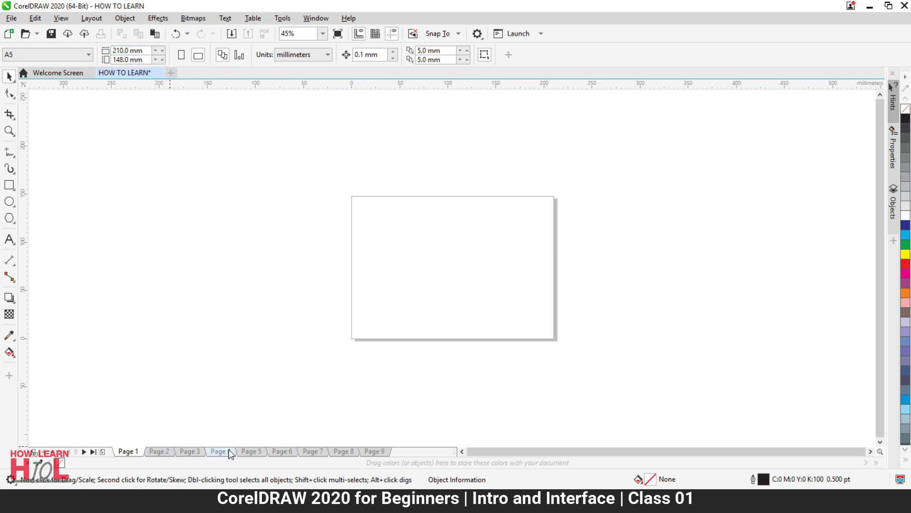
Go to Page 8 and apply the A5 portrait size, 148 by 210 mm, to that page only.
click(346, 451)
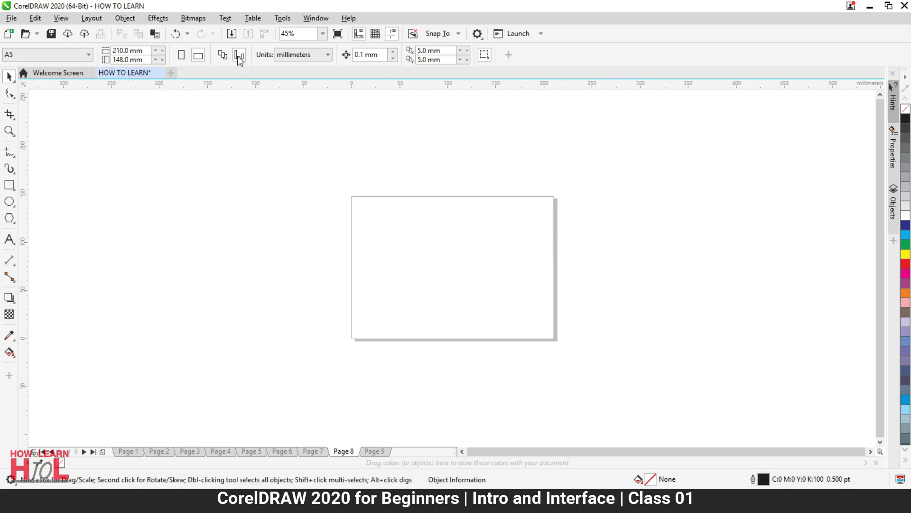
click(59, 55)
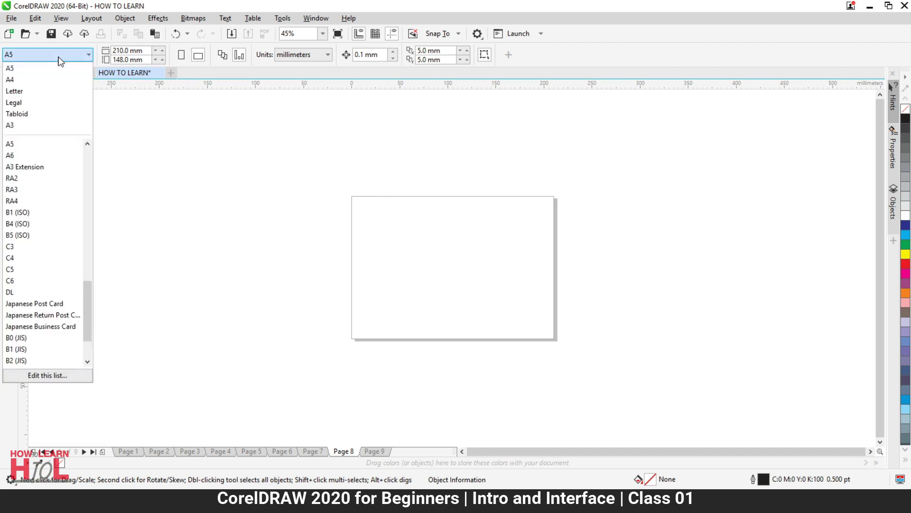
click(14, 68)
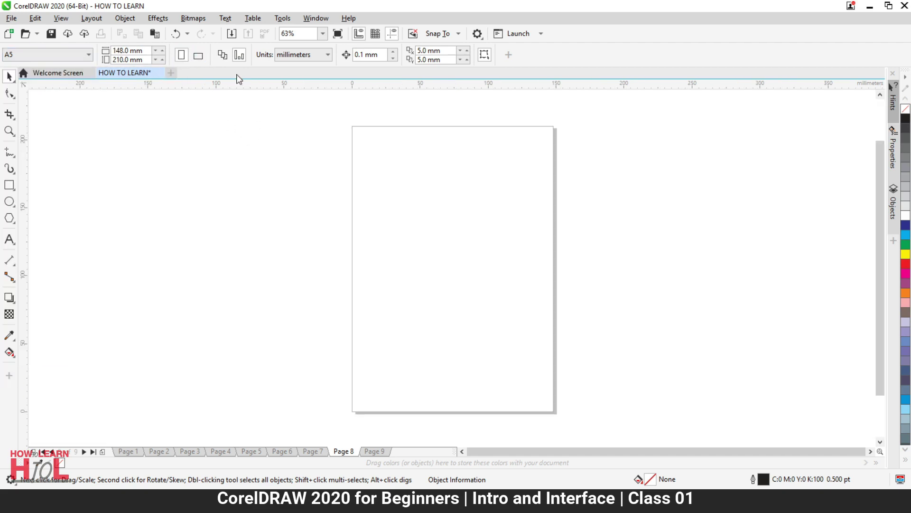
Compare the layout of Page 7 with Page 8 and view the available drawing units without changing them.
click(315, 451)
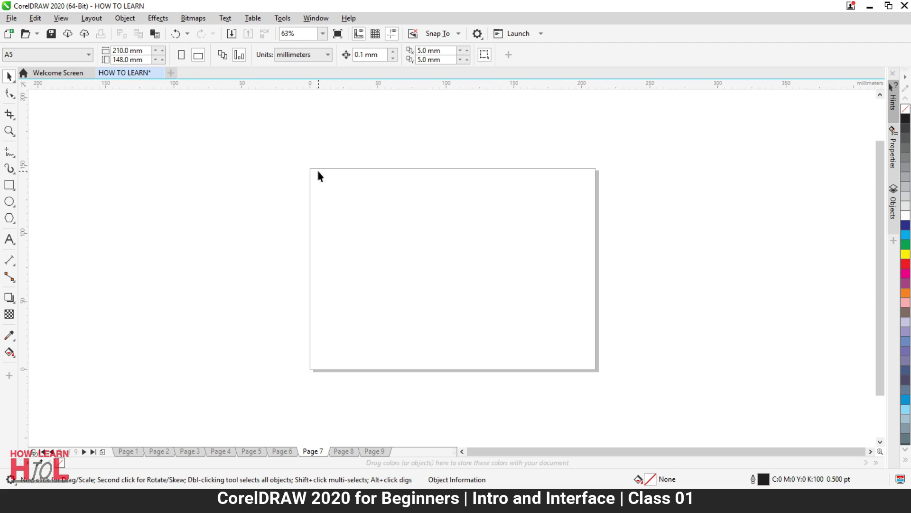
click(343, 451)
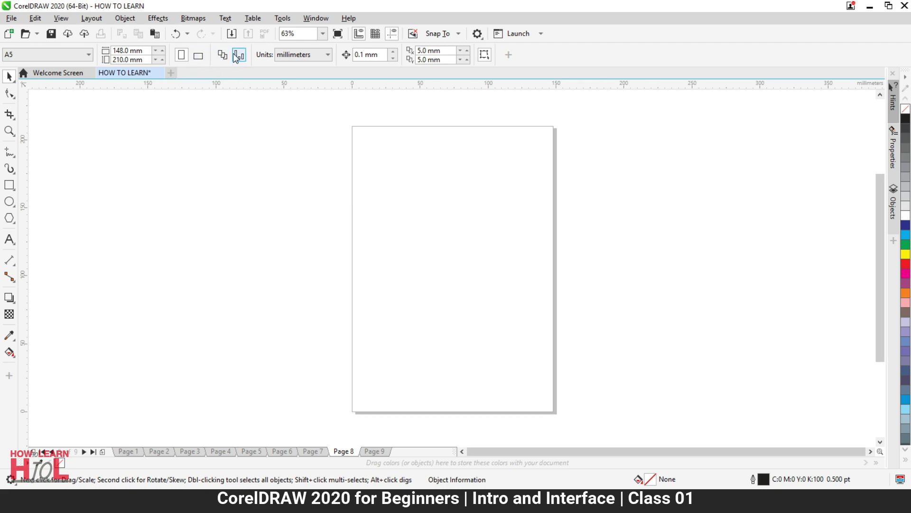
click(306, 56)
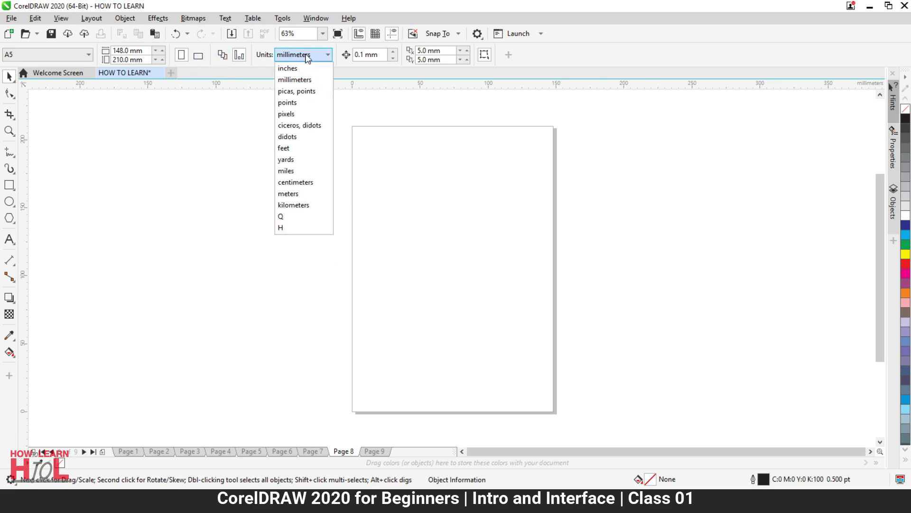
click(306, 56)
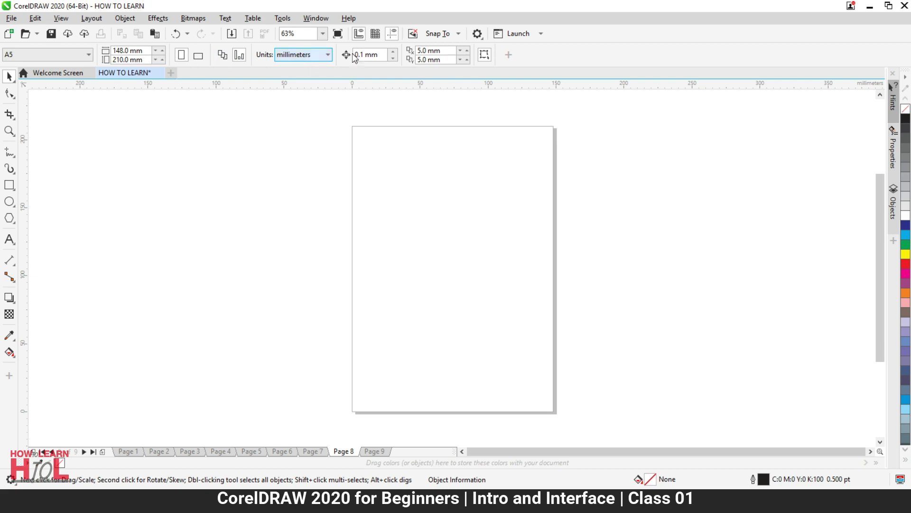